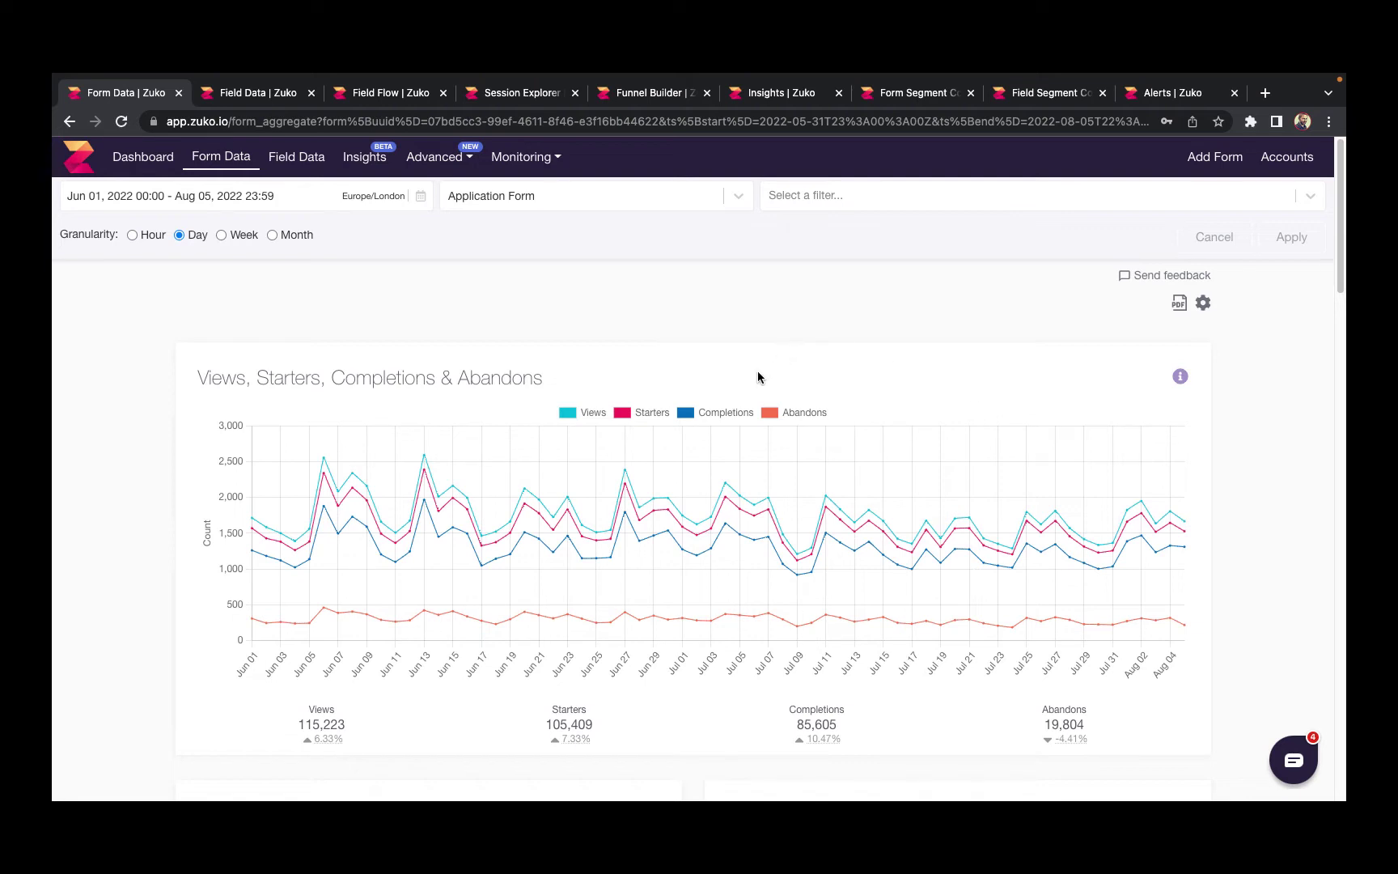
{"action": "left_click", "coordinate": [651, 414]}
{"action": "left_click", "coordinate": [729, 412]}
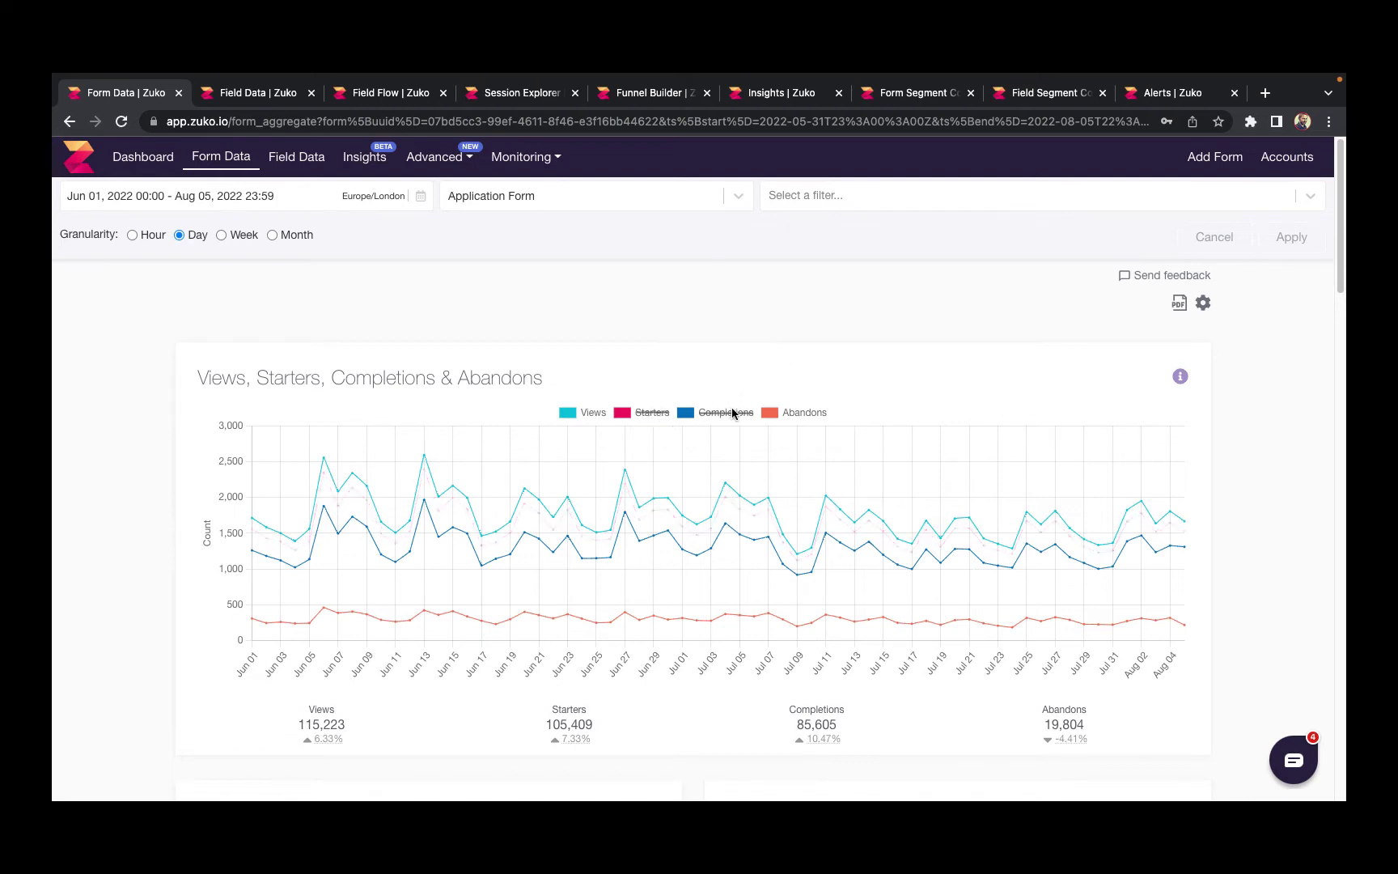
{"action": "left_click", "coordinate": [802, 411]}
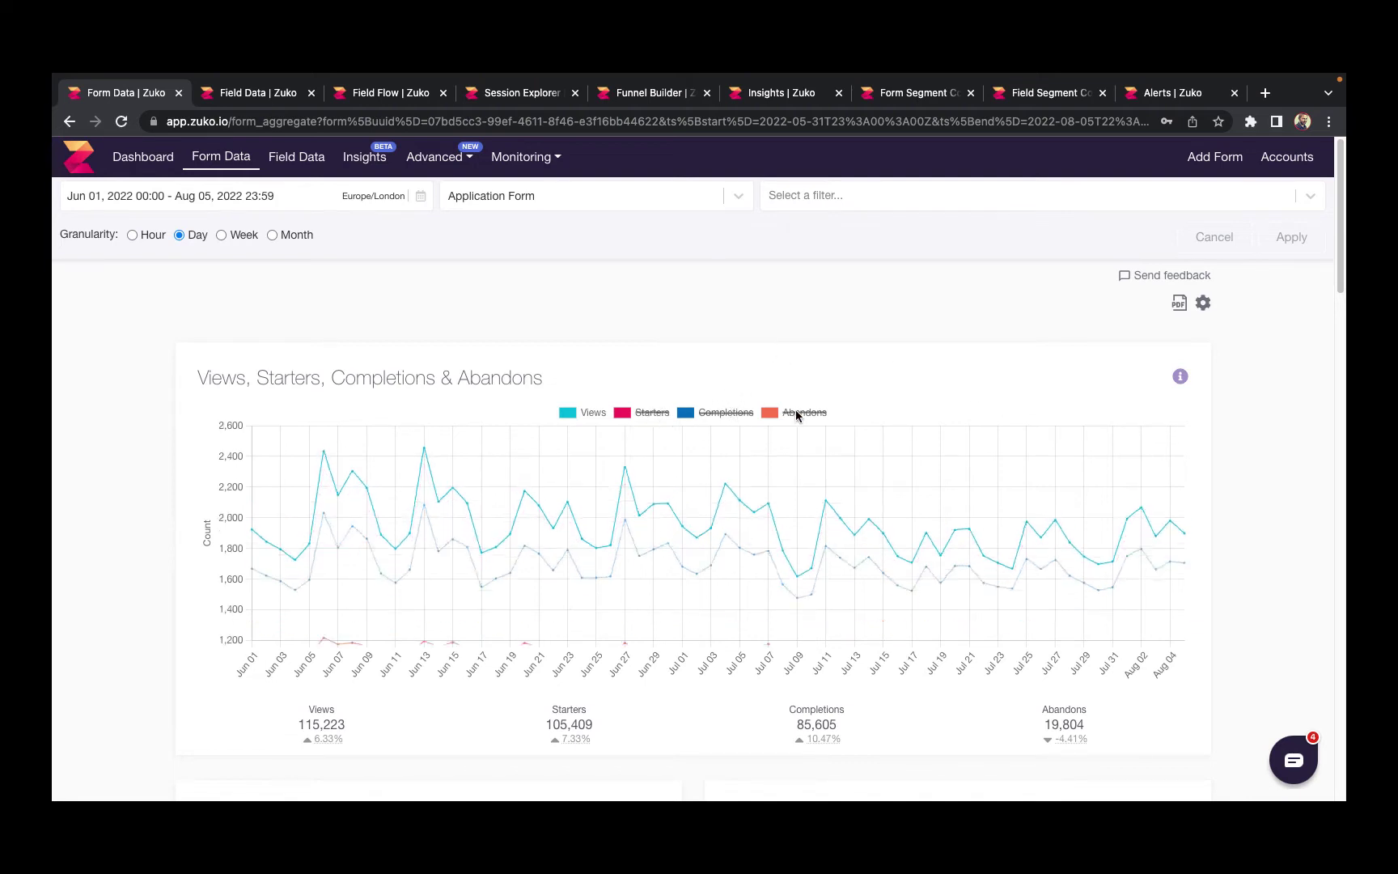
{"action": "left_click", "coordinate": [643, 414]}
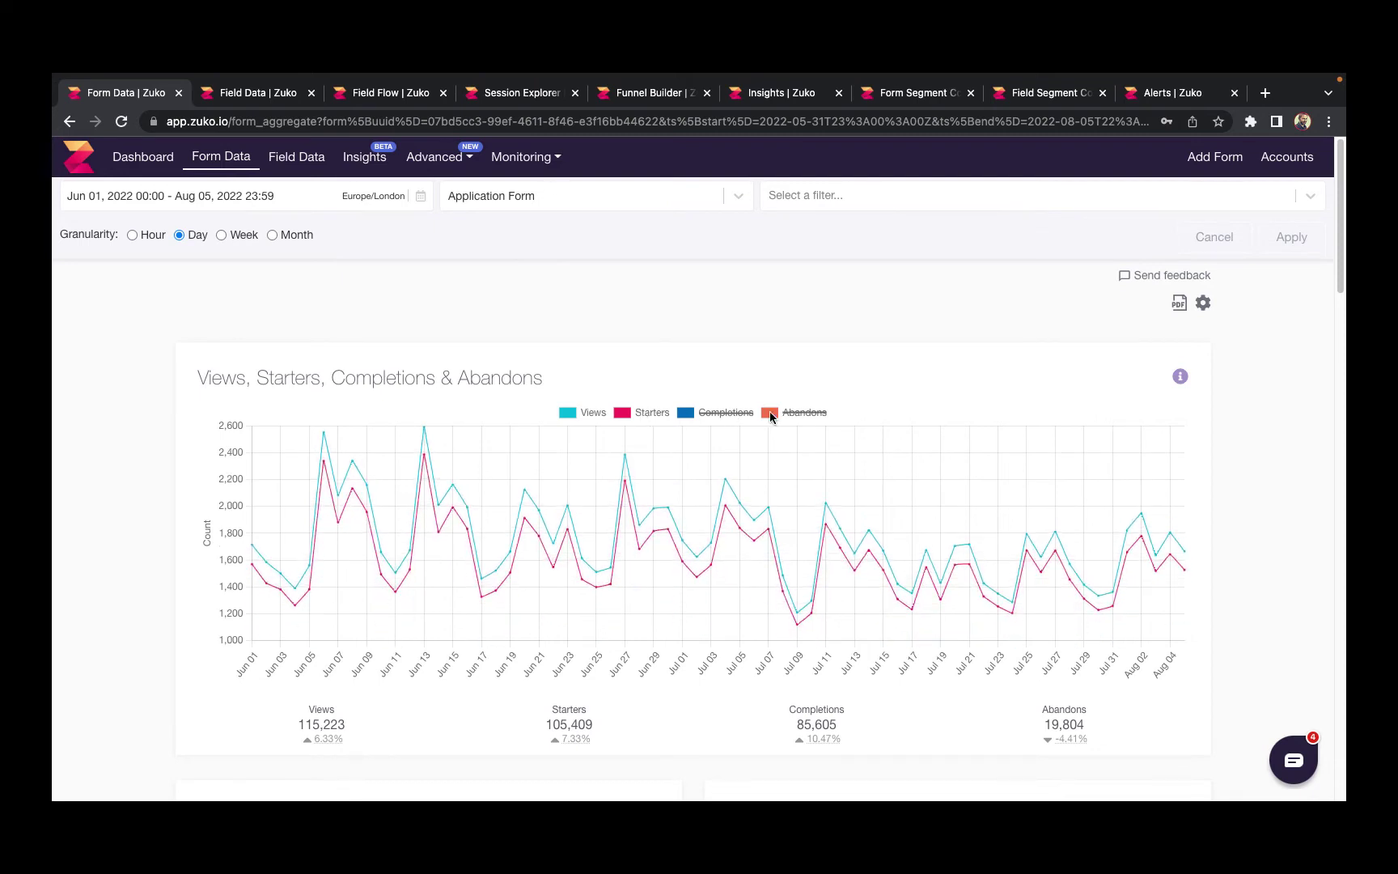
{"action": "left_click", "coordinate": [725, 413]}
{"action": "left_click", "coordinate": [804, 413]}
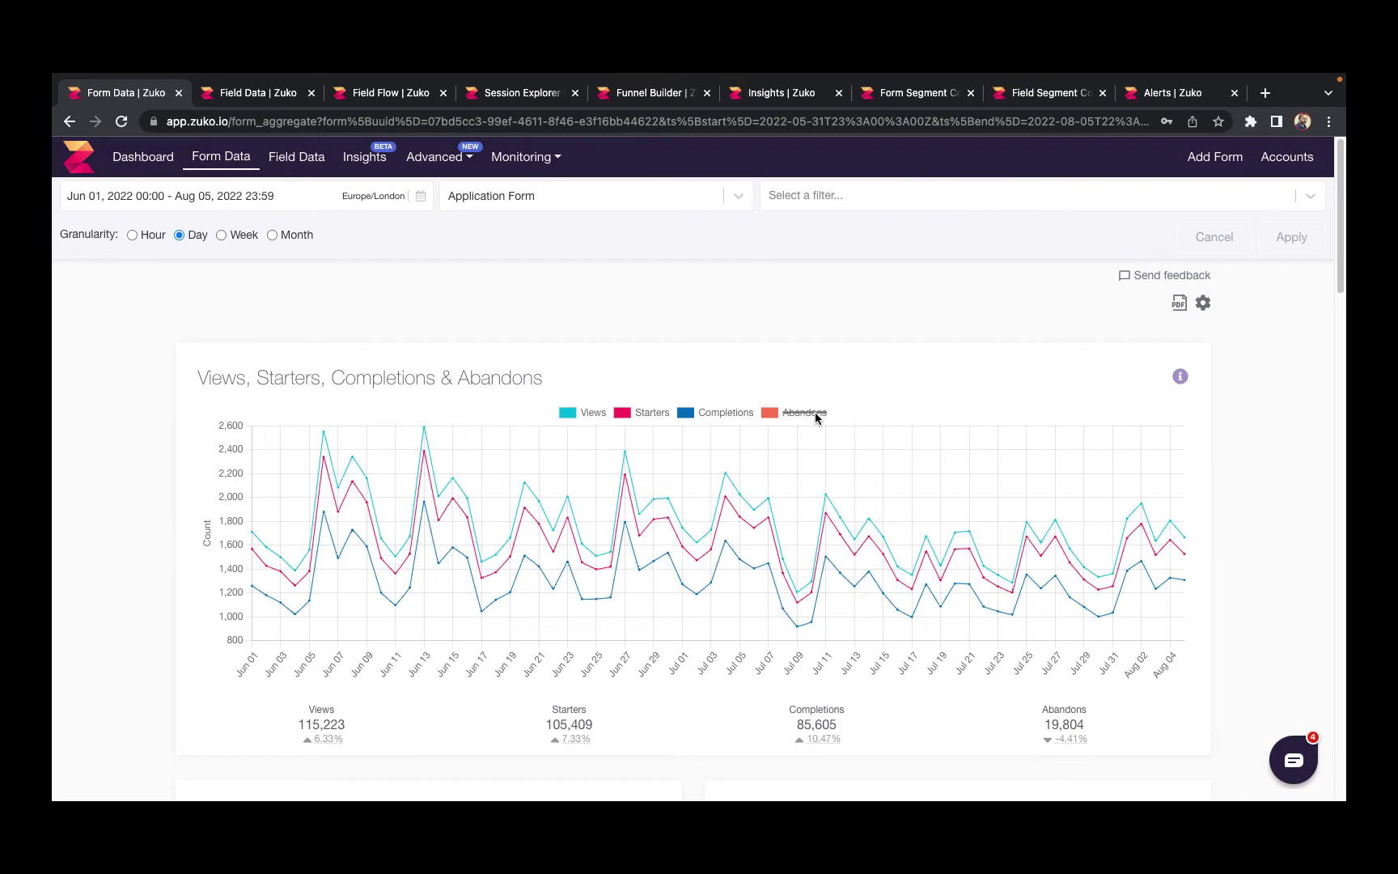
Scroll down through the Form Data charts to the Total Custom Events chart
{"action": "scroll", "coordinate": [1254, 534], "scroll_direction": "down", "scroll_amount": 1}
{"action": "scroll", "coordinate": [1254, 537], "scroll_direction": "down", "scroll_amount": 3}
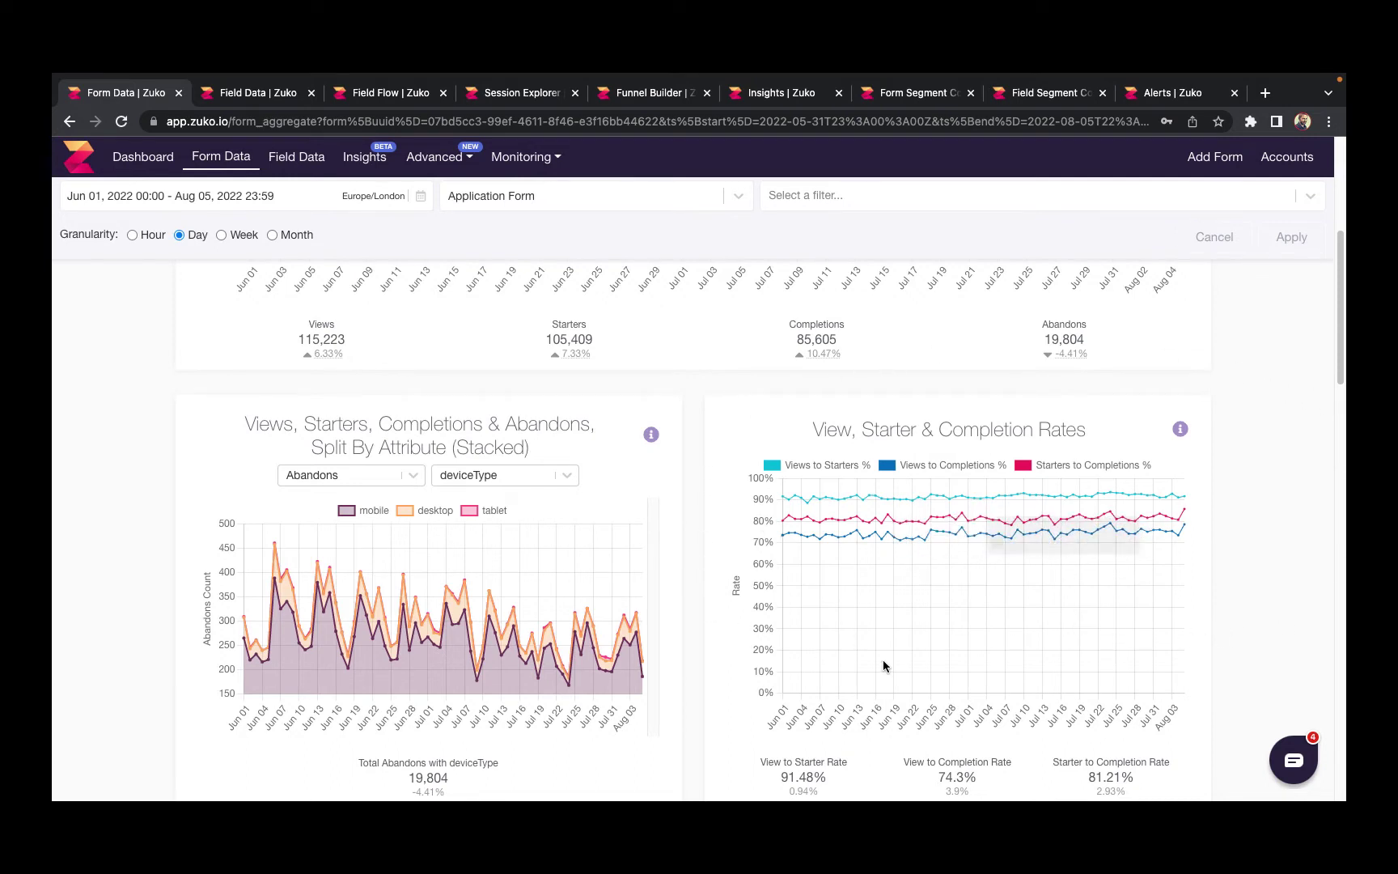
{"action": "scroll", "coordinate": [1147, 586], "scroll_direction": "down", "scroll_amount": 1}
{"action": "scroll", "coordinate": [1275, 555], "scroll_direction": "down", "scroll_amount": 5}
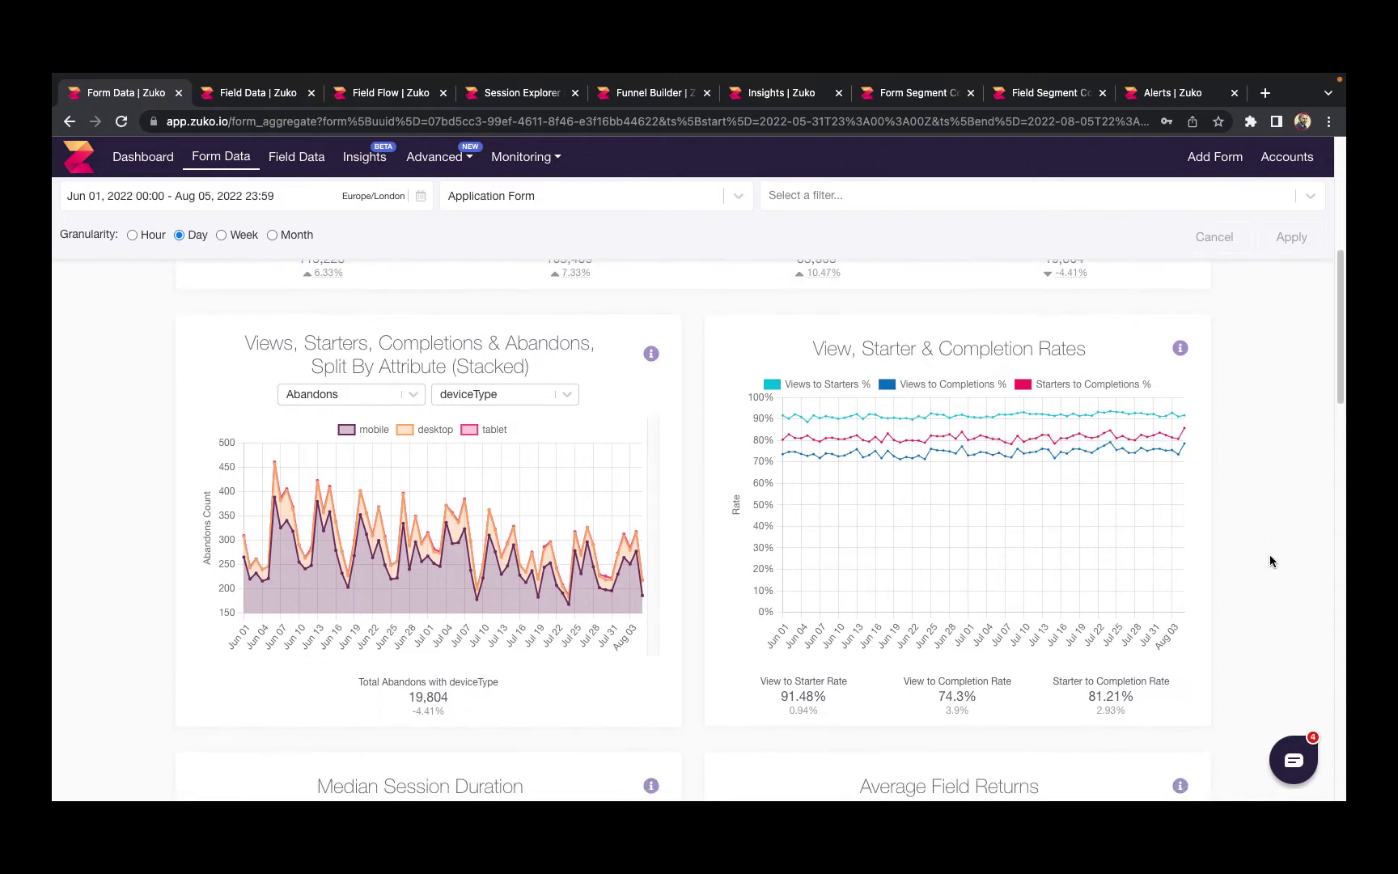
{"action": "scroll", "coordinate": [1253, 557], "scroll_direction": "down", "scroll_amount": 1}
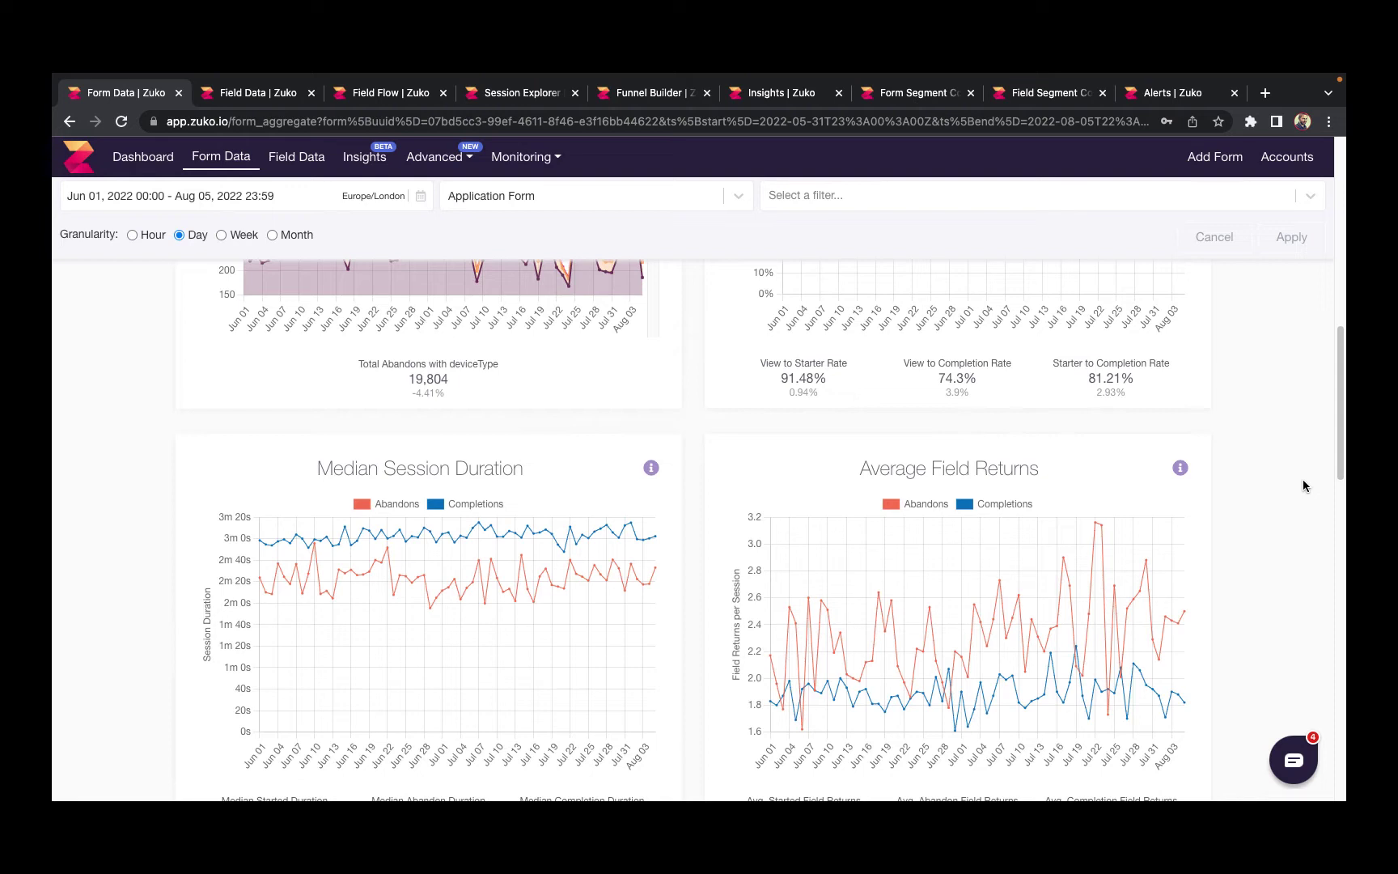
{"action": "scroll", "coordinate": [1290, 530], "scroll_direction": "down", "scroll_amount": 4}
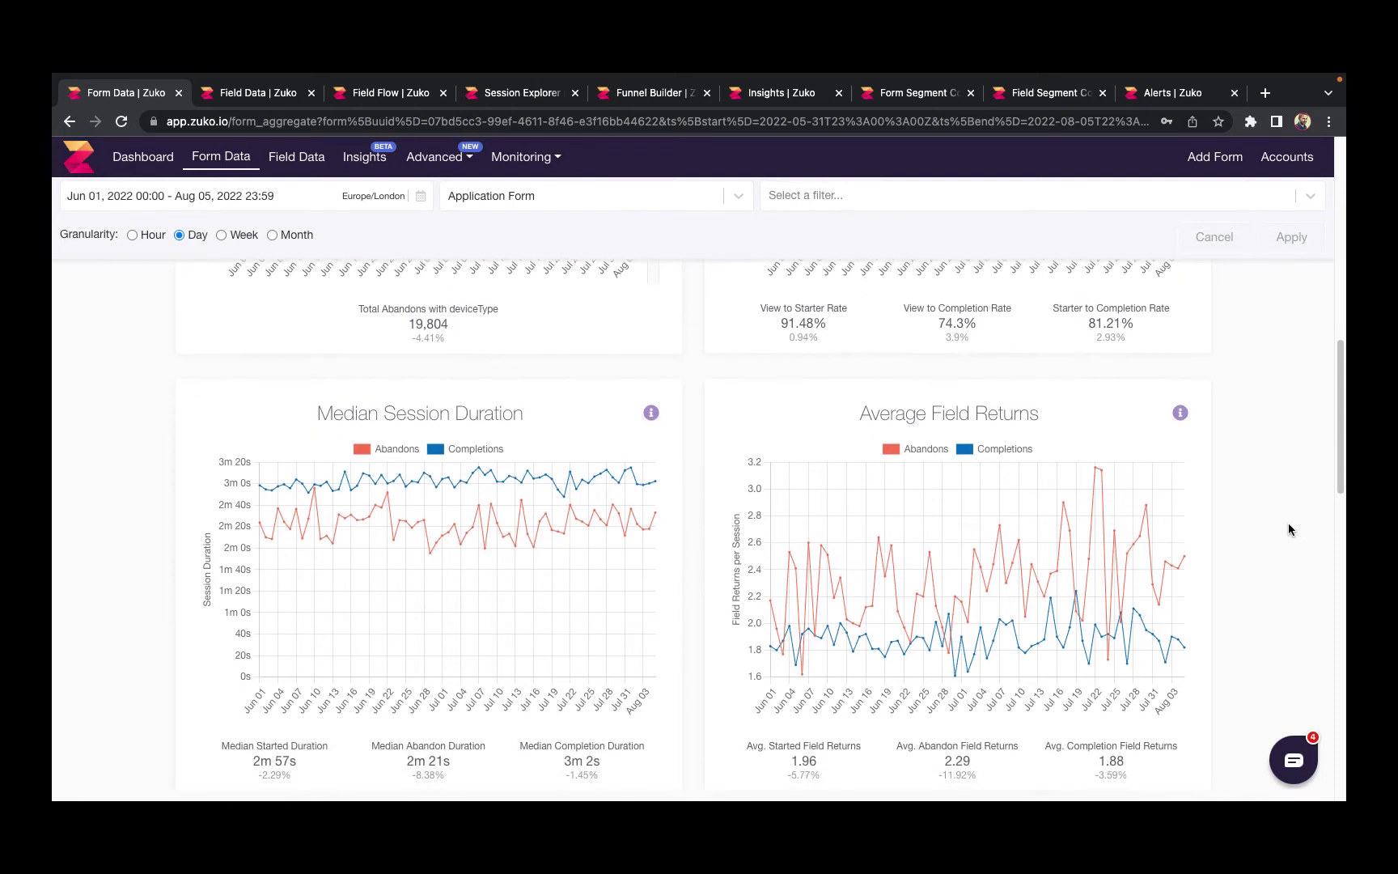
{"action": "scroll", "coordinate": [1289, 530], "scroll_direction": "down", "scroll_amount": 2}
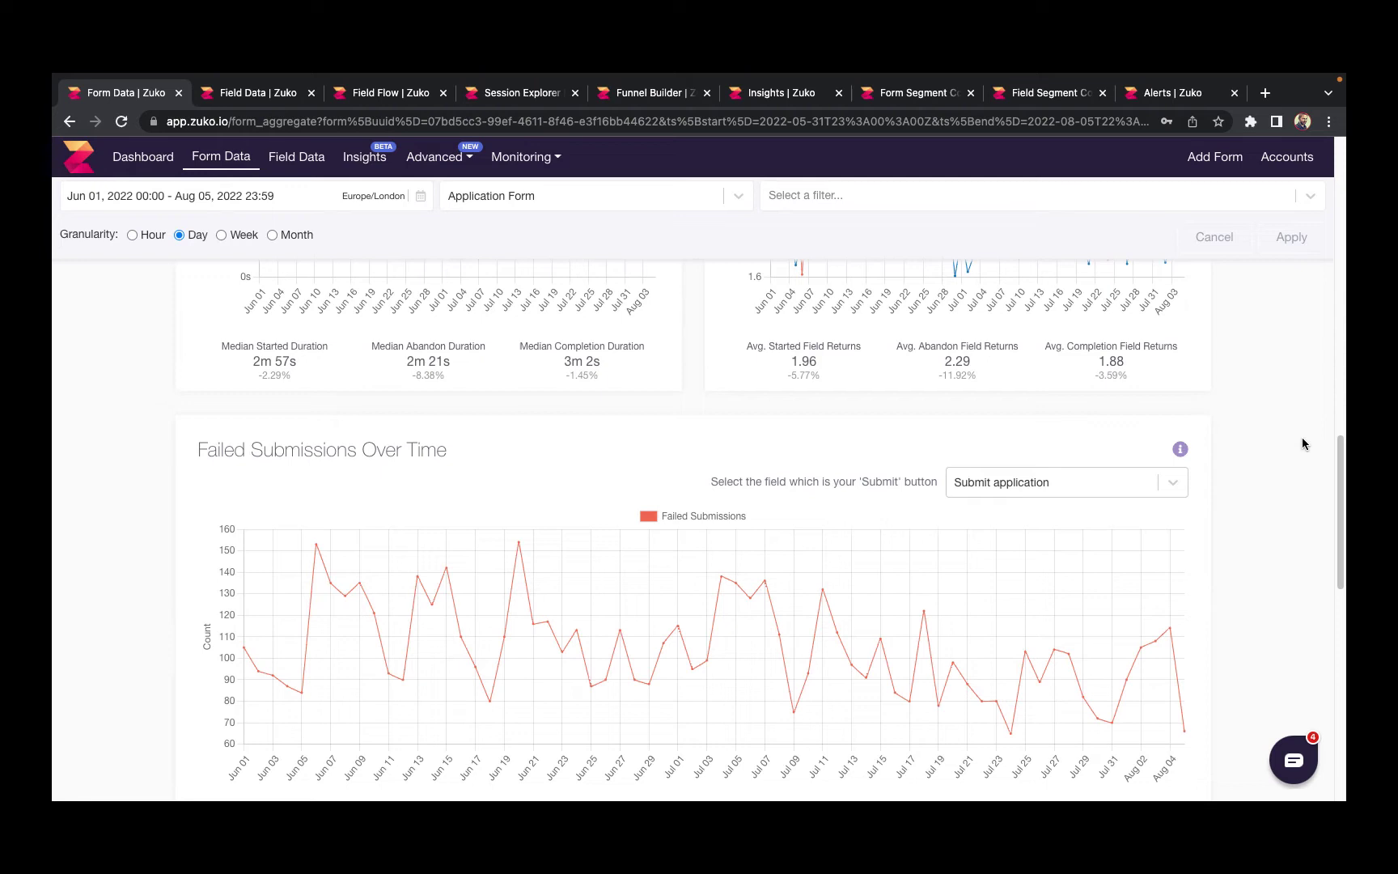
{"action": "scroll", "coordinate": [1267, 461], "scroll_direction": "down", "scroll_amount": 1}
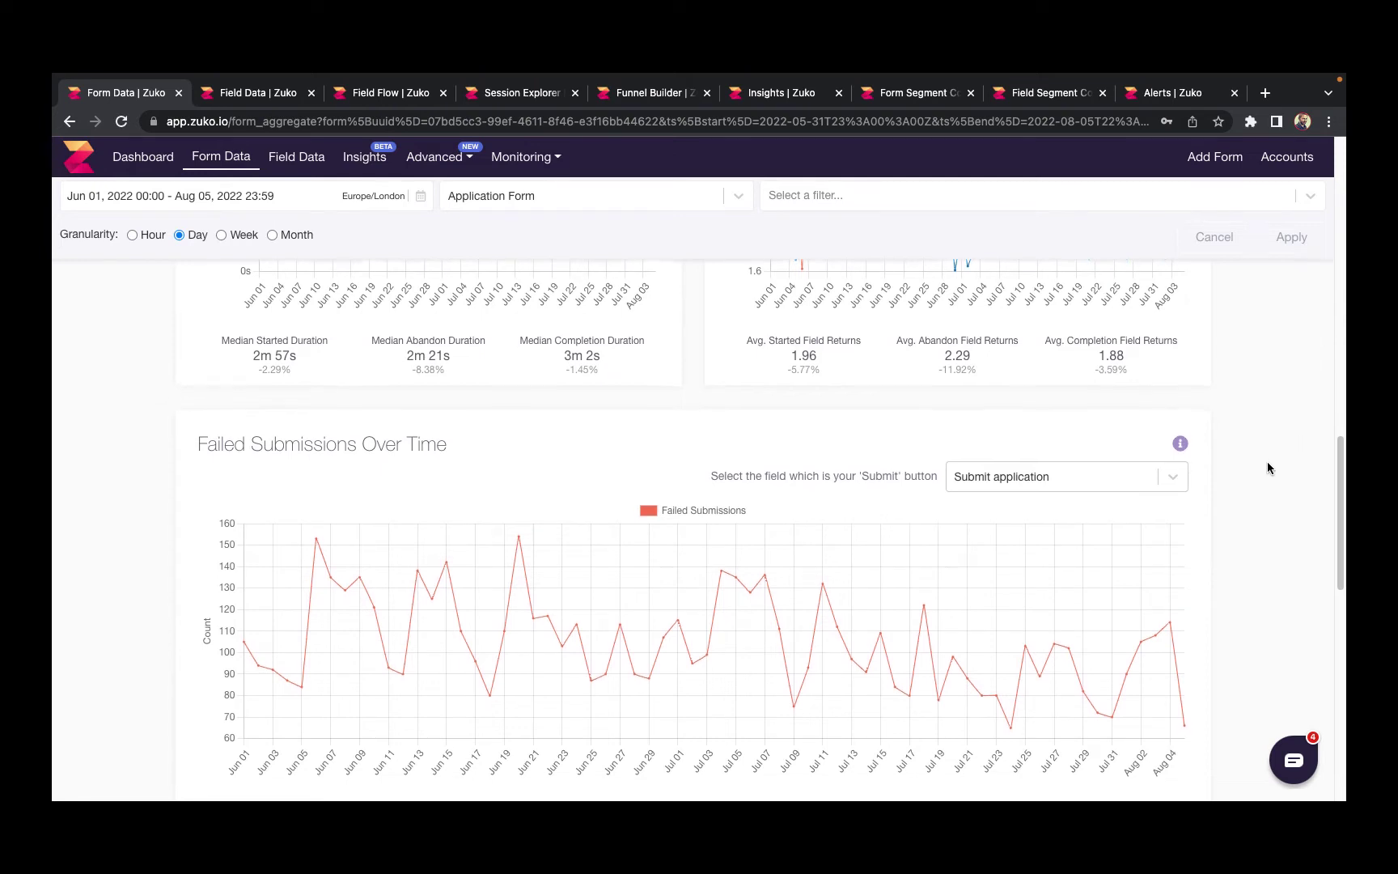
{"action": "scroll", "coordinate": [1303, 479], "scroll_direction": "down", "scroll_amount": 5}
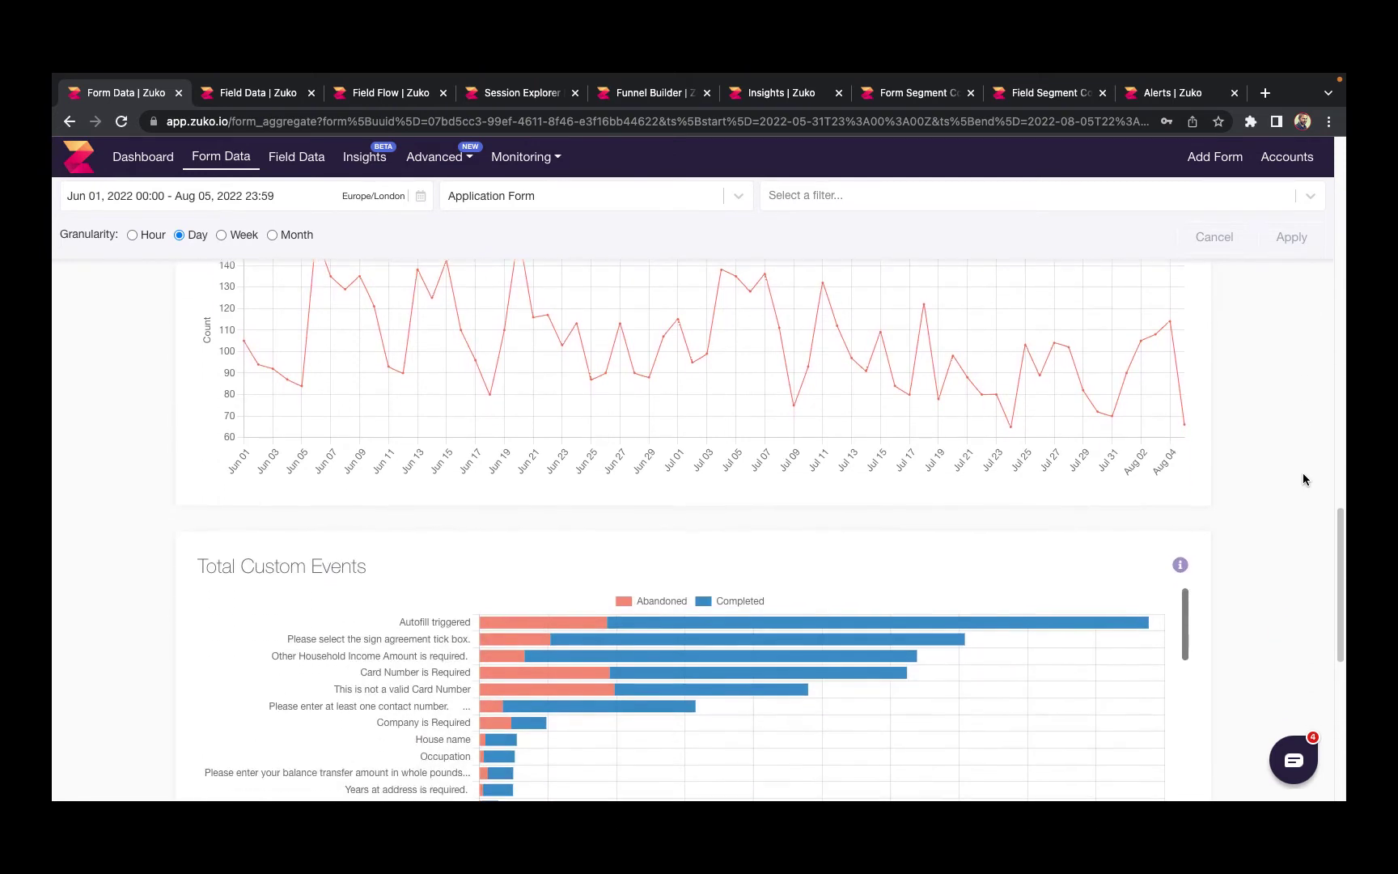
{"action": "scroll", "coordinate": [1303, 479], "scroll_direction": "down", "scroll_amount": 1}
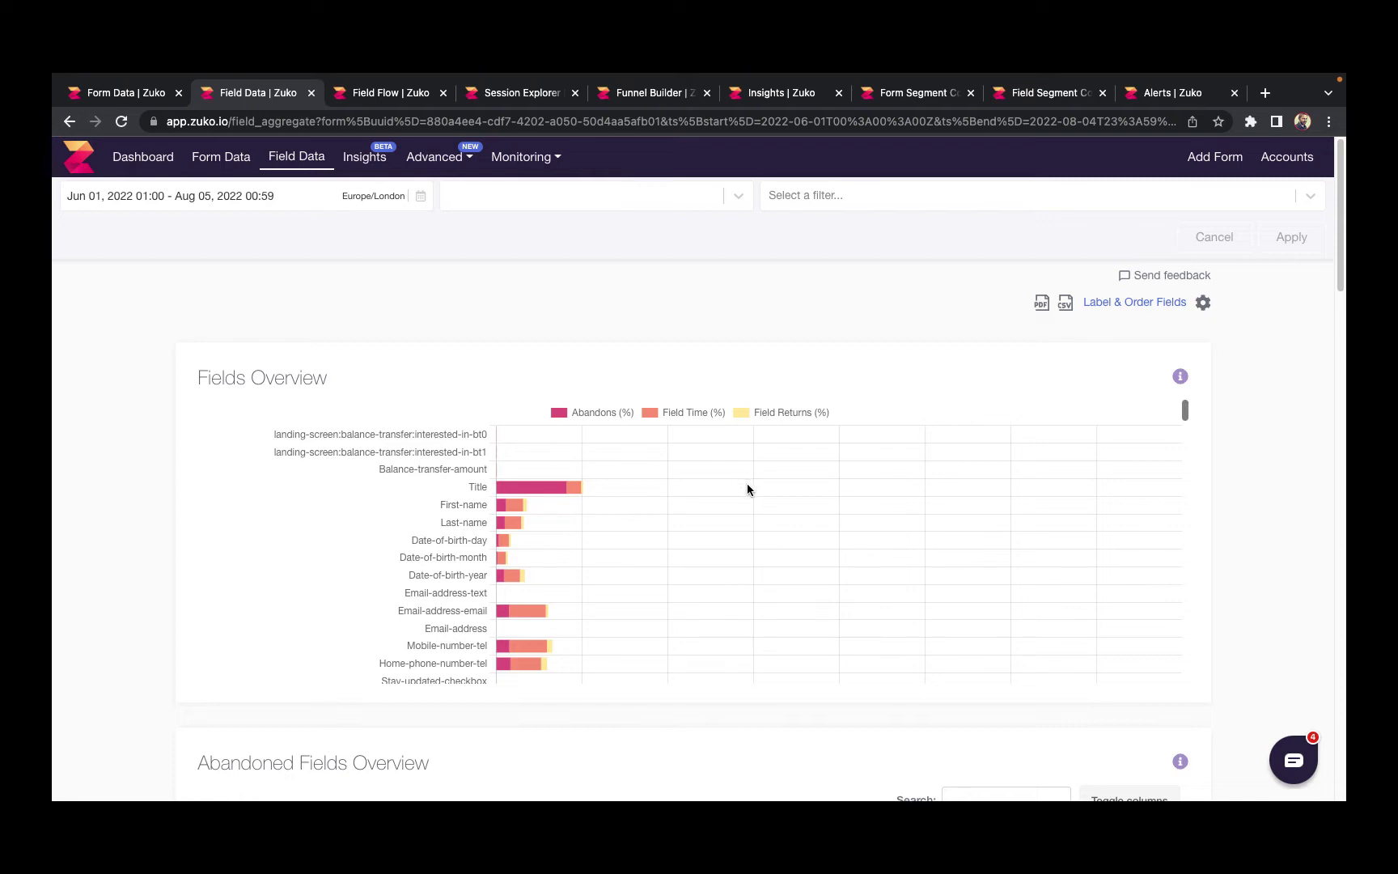
{"action": "left_click", "coordinate": [698, 411]}
{"action": "left_click", "coordinate": [768, 414]}
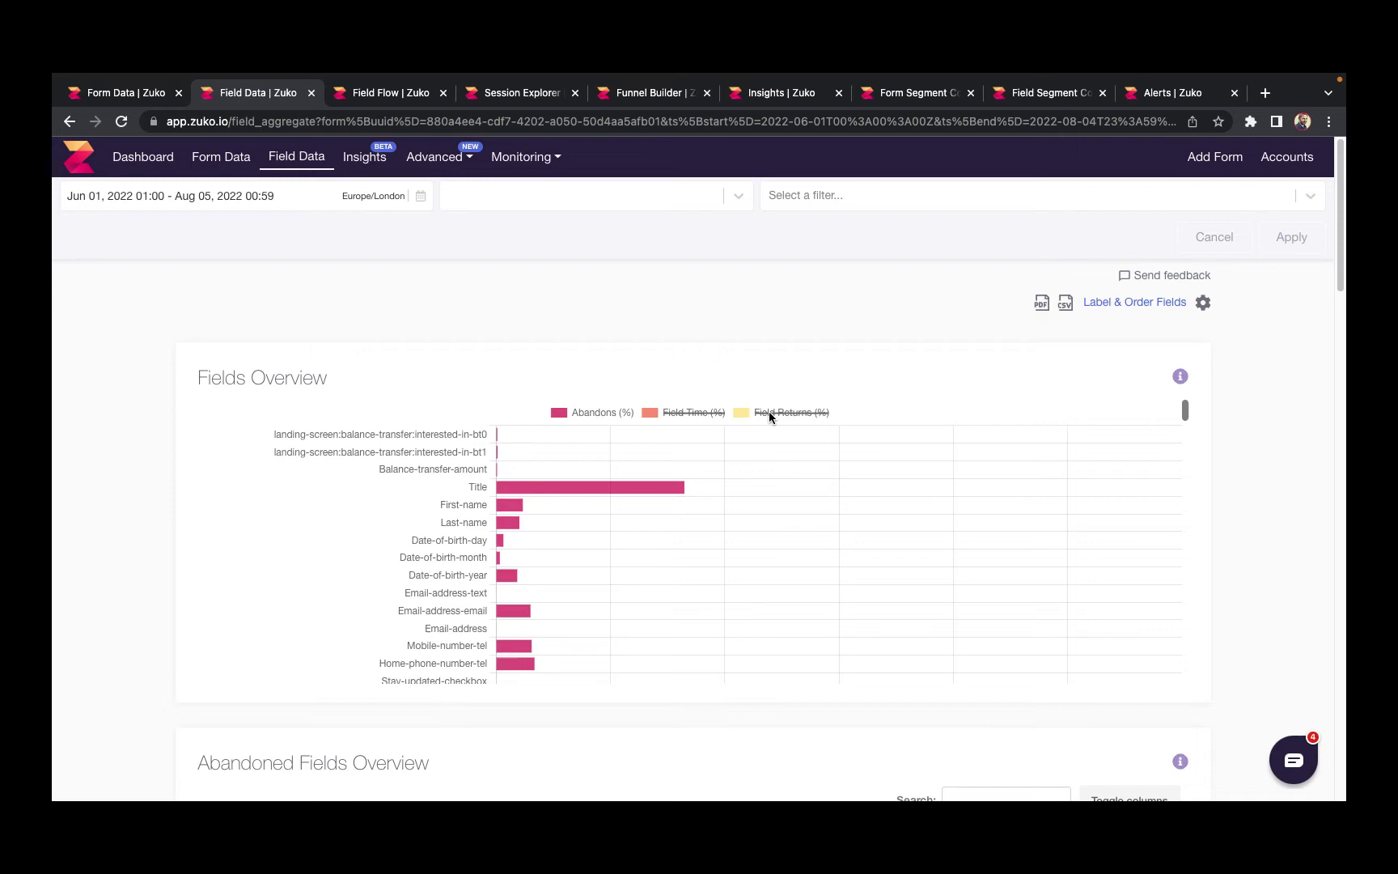
{"action": "left_click", "coordinate": [777, 413]}
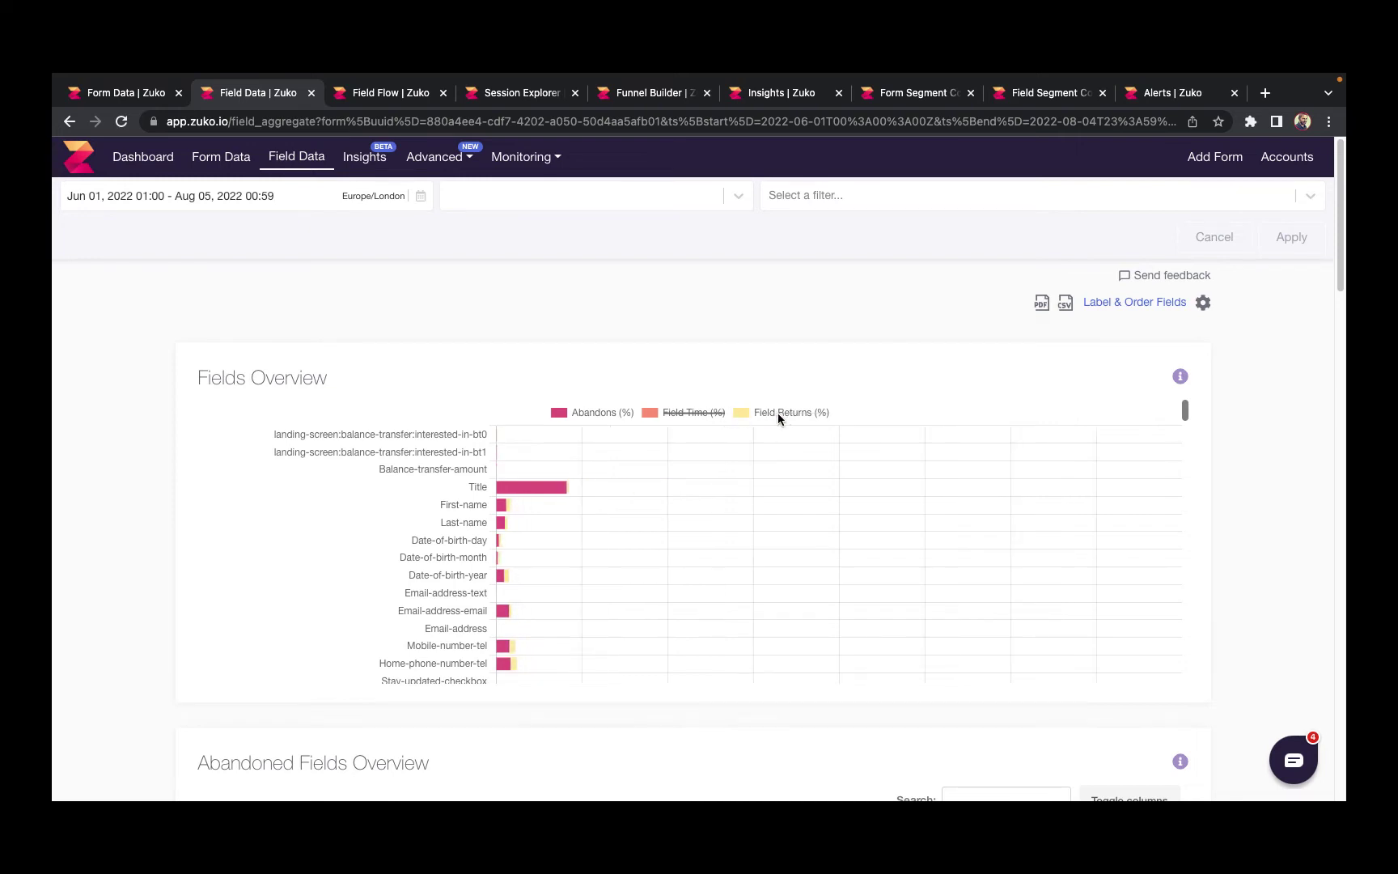
{"action": "left_click", "coordinate": [687, 413]}
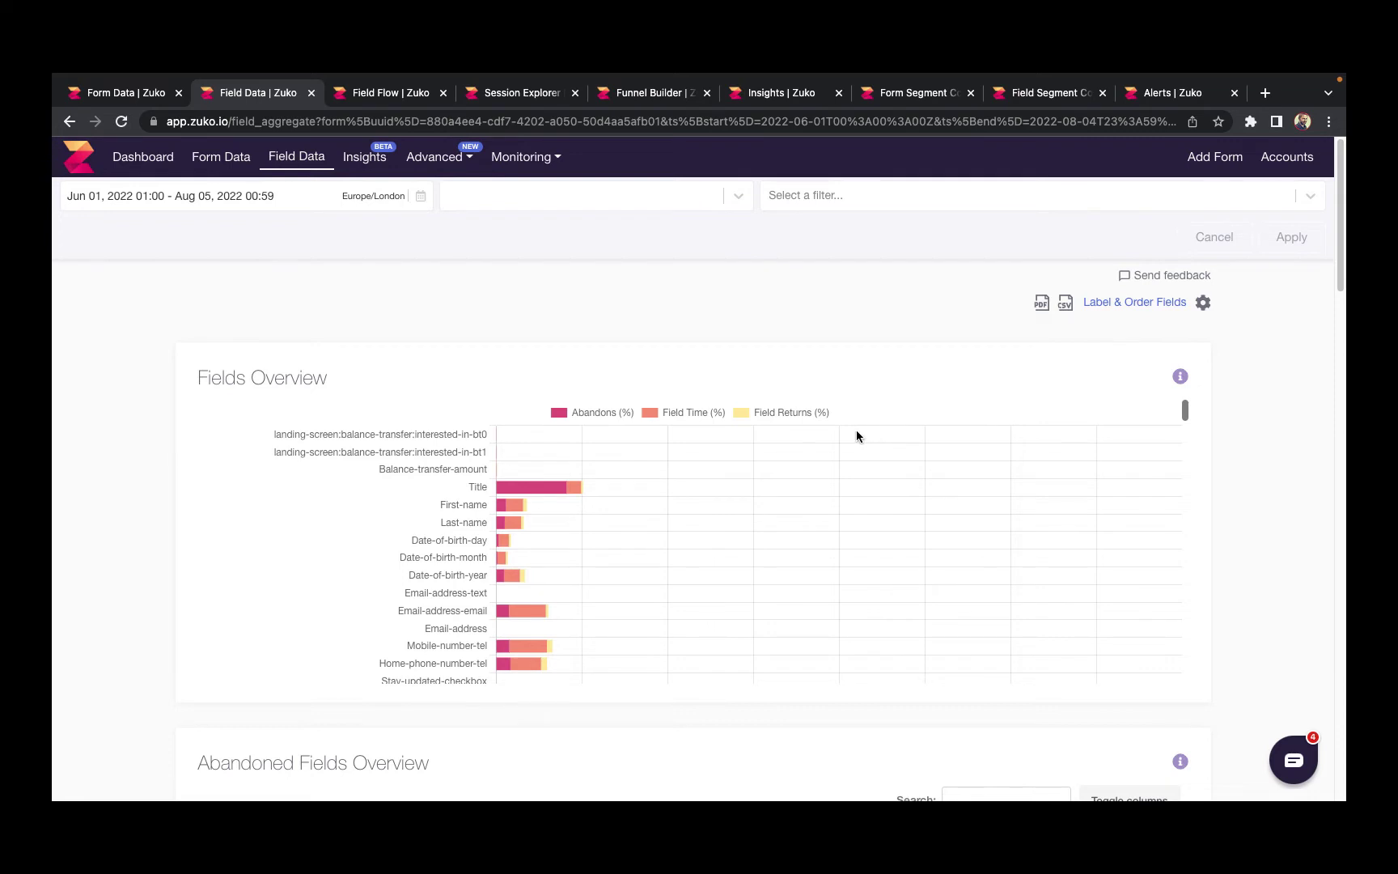
Scroll through the Field Data report past Field Returns to the Field Times Overview chart
{"action": "scroll", "coordinate": [1269, 509], "scroll_direction": "down", "scroll_amount": 1}
{"action": "scroll", "coordinate": [1268, 508], "scroll_direction": "down", "scroll_amount": 5}
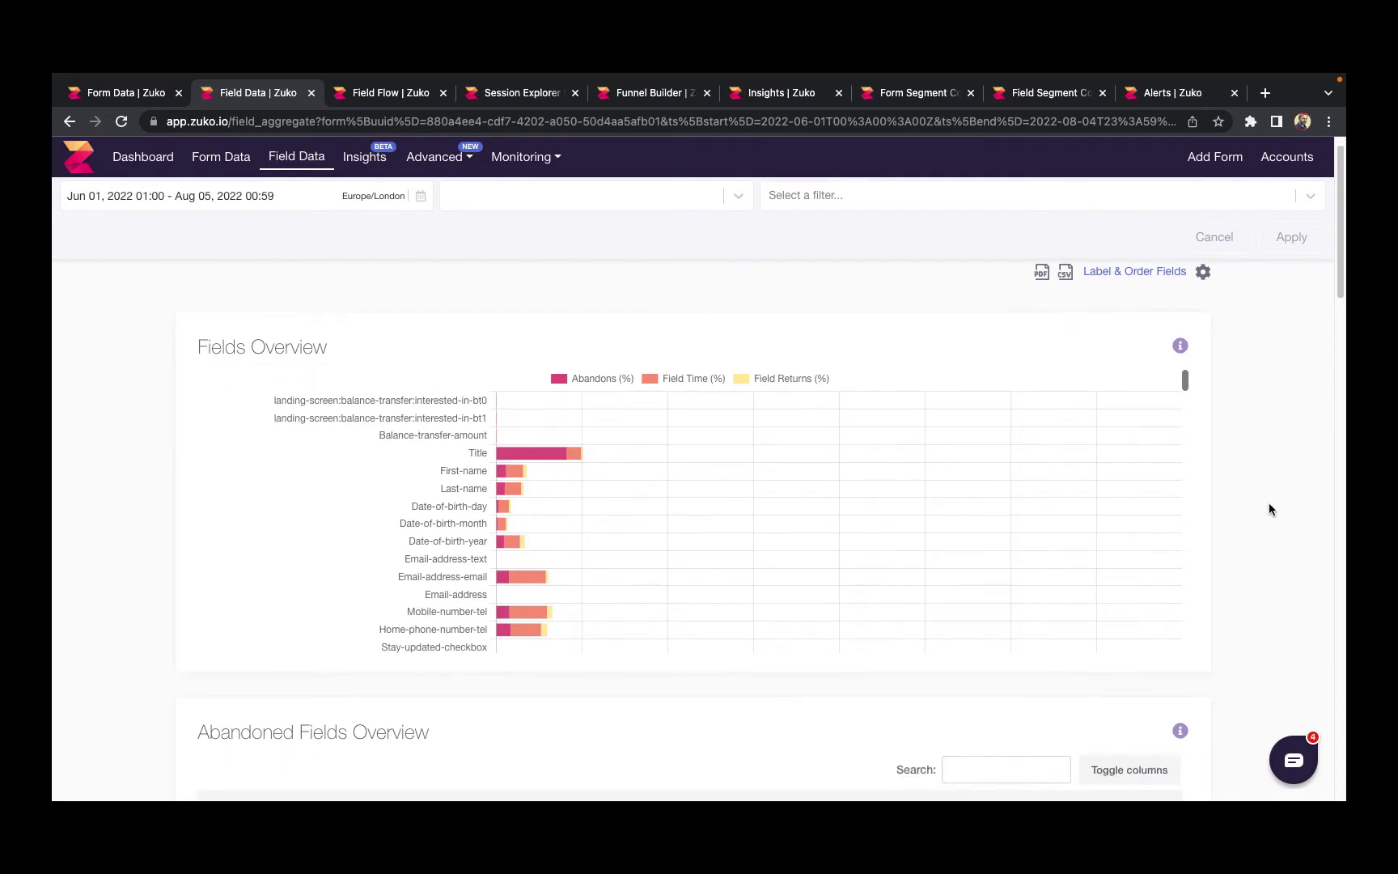
{"action": "scroll", "coordinate": [1267, 502], "scroll_direction": "down", "scroll_amount": 8}
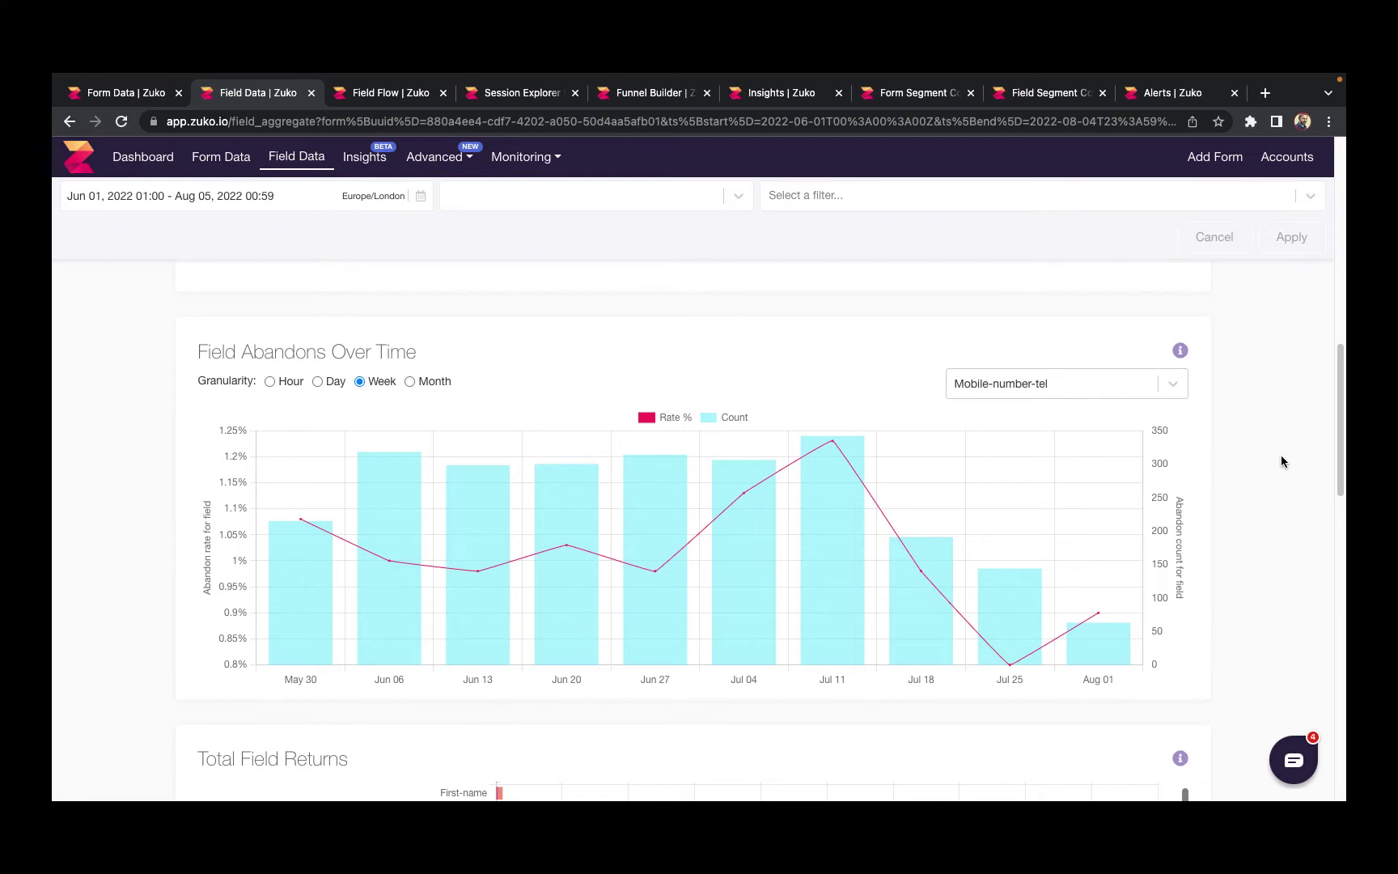
{"action": "scroll", "coordinate": [1274, 478], "scroll_direction": "down", "scroll_amount": 6}
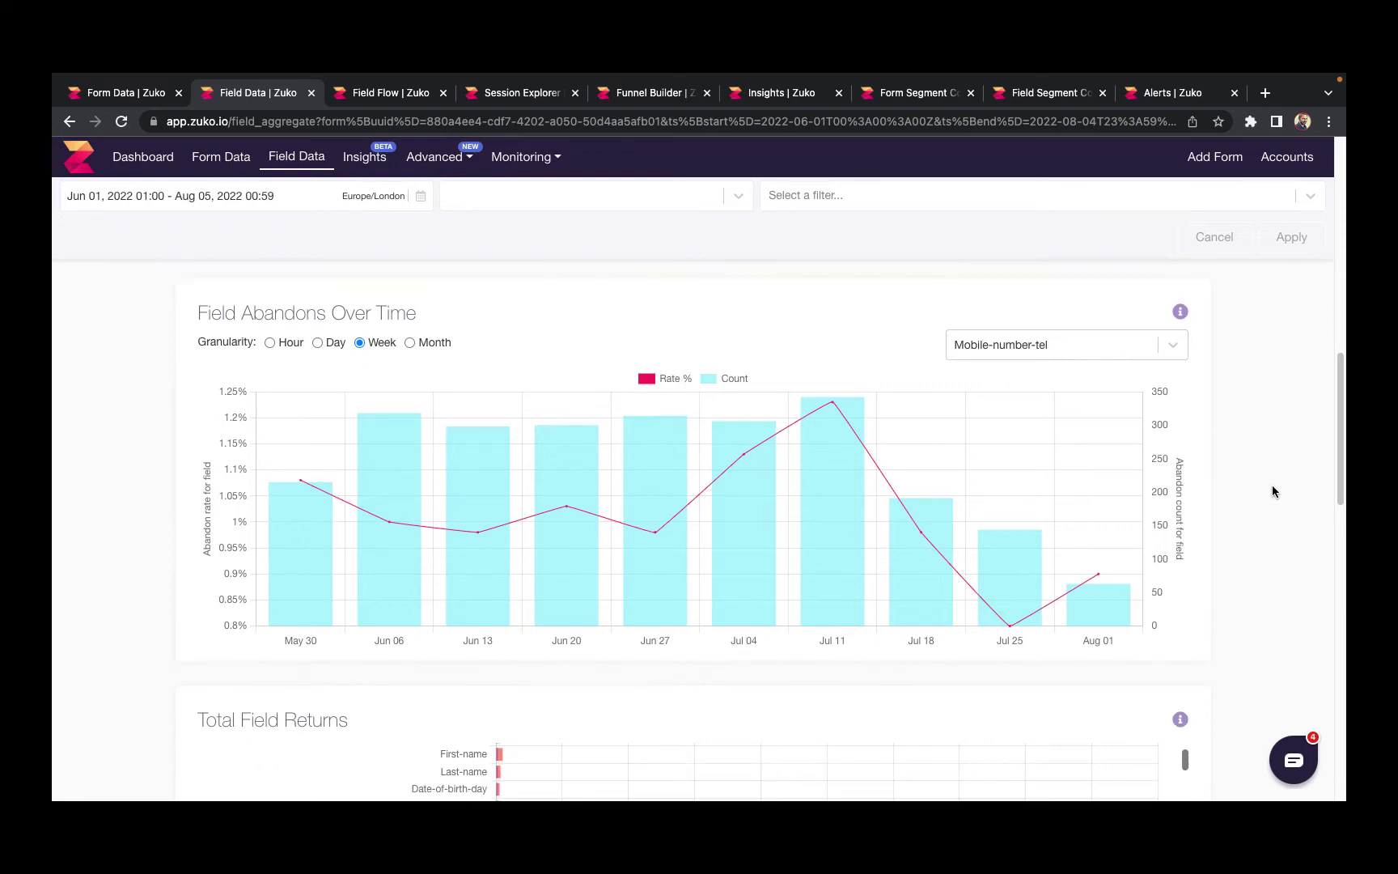
{"action": "scroll", "coordinate": [1273, 491], "scroll_direction": "down", "scroll_amount": 4}
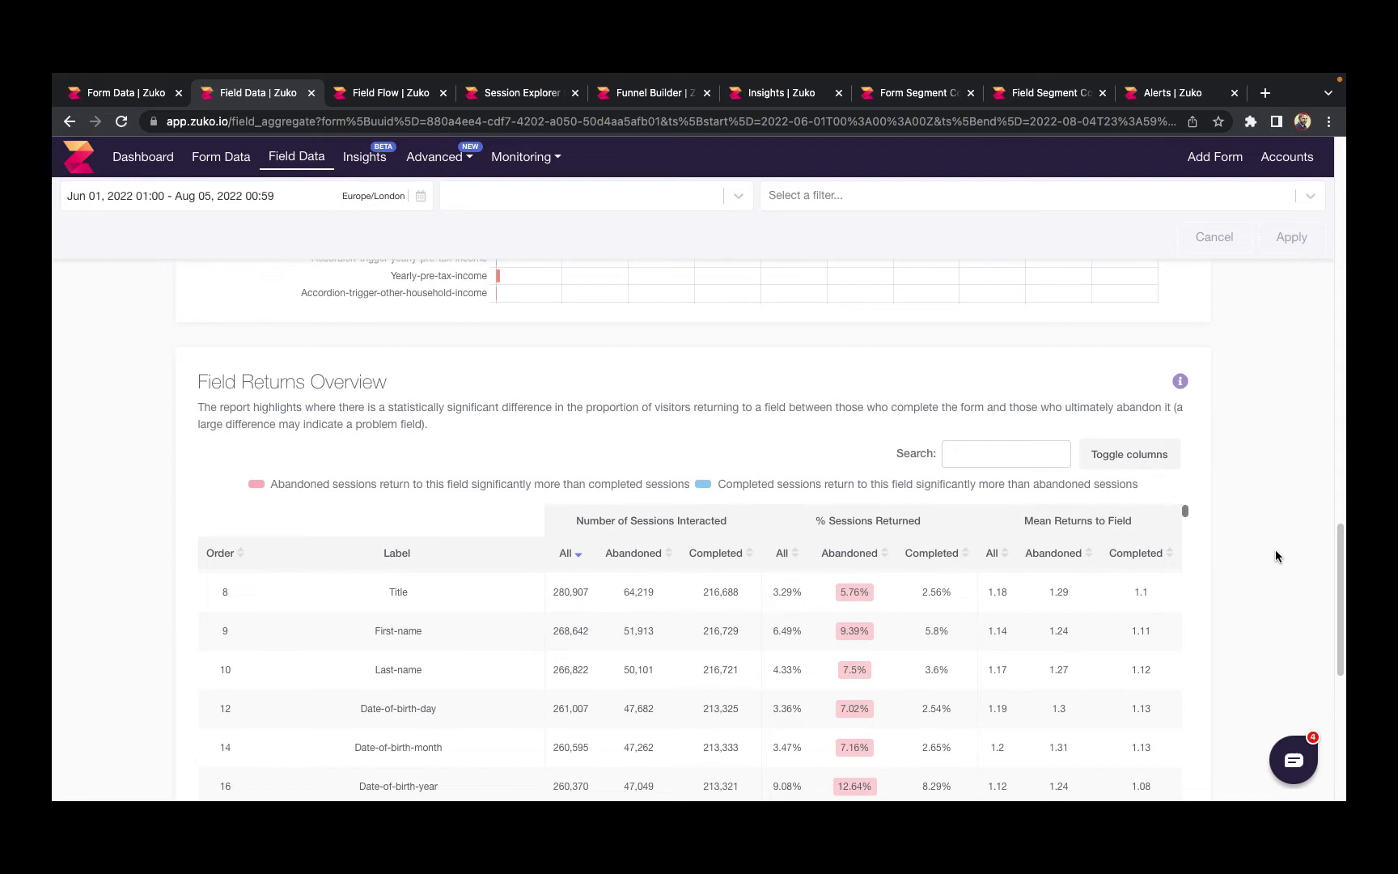
{"action": "scroll", "coordinate": [1274, 549], "scroll_direction": "down", "scroll_amount": 1}
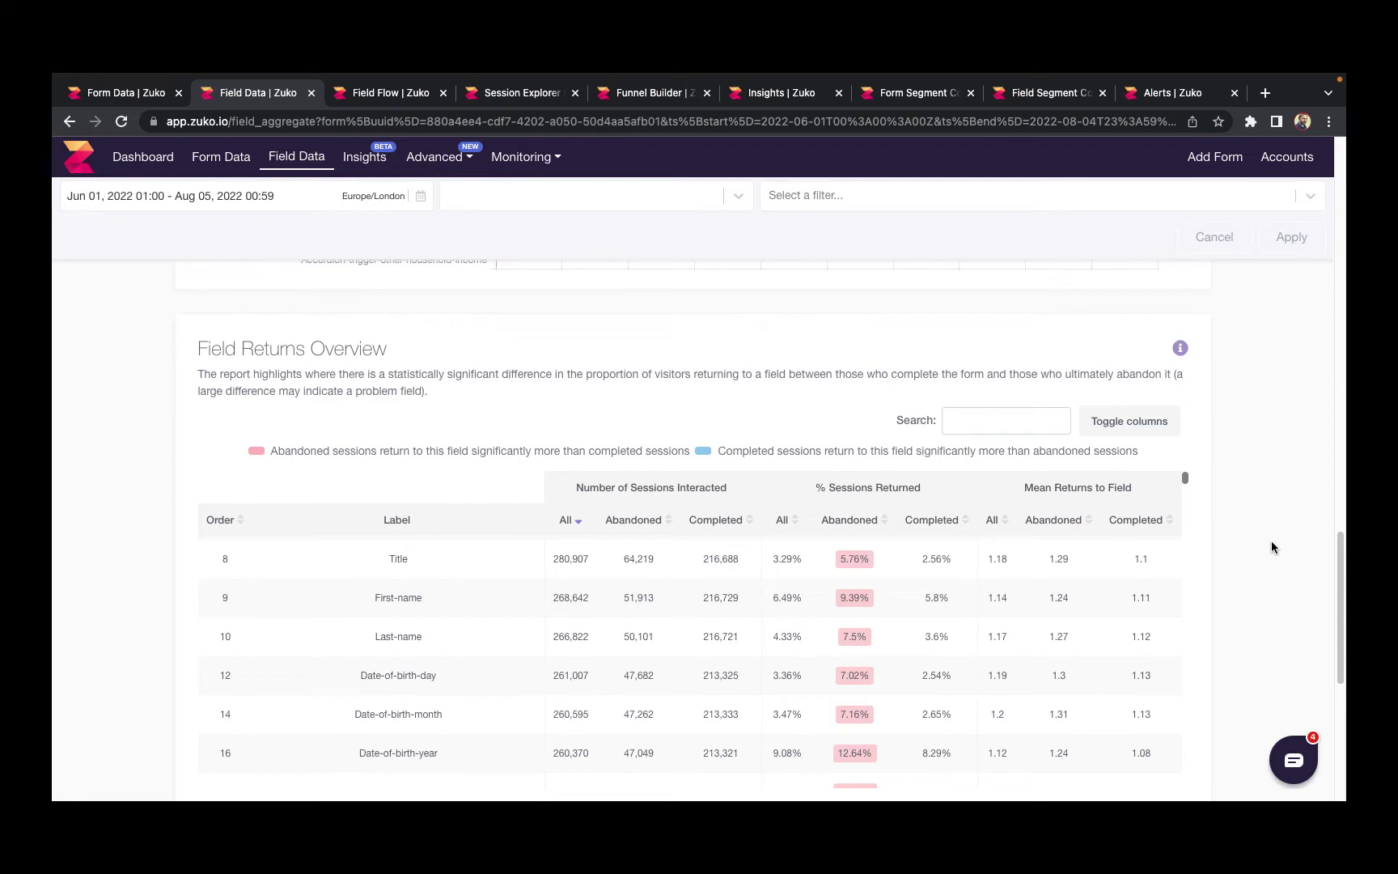
{"action": "scroll", "coordinate": [1255, 547], "scroll_direction": "down", "scroll_amount": 5}
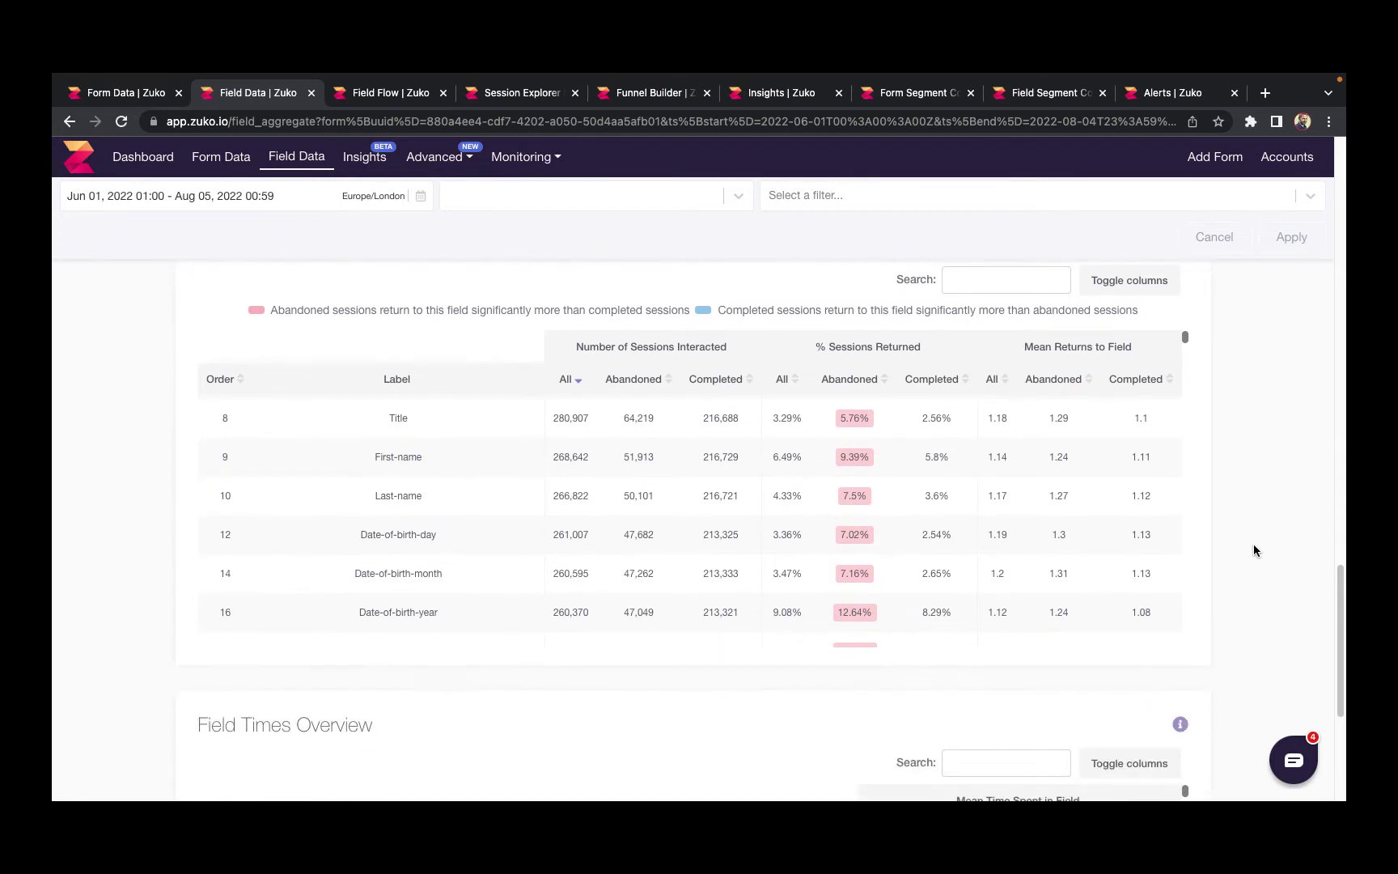
{"action": "scroll", "coordinate": [1253, 548], "scroll_direction": "down", "scroll_amount": 3}
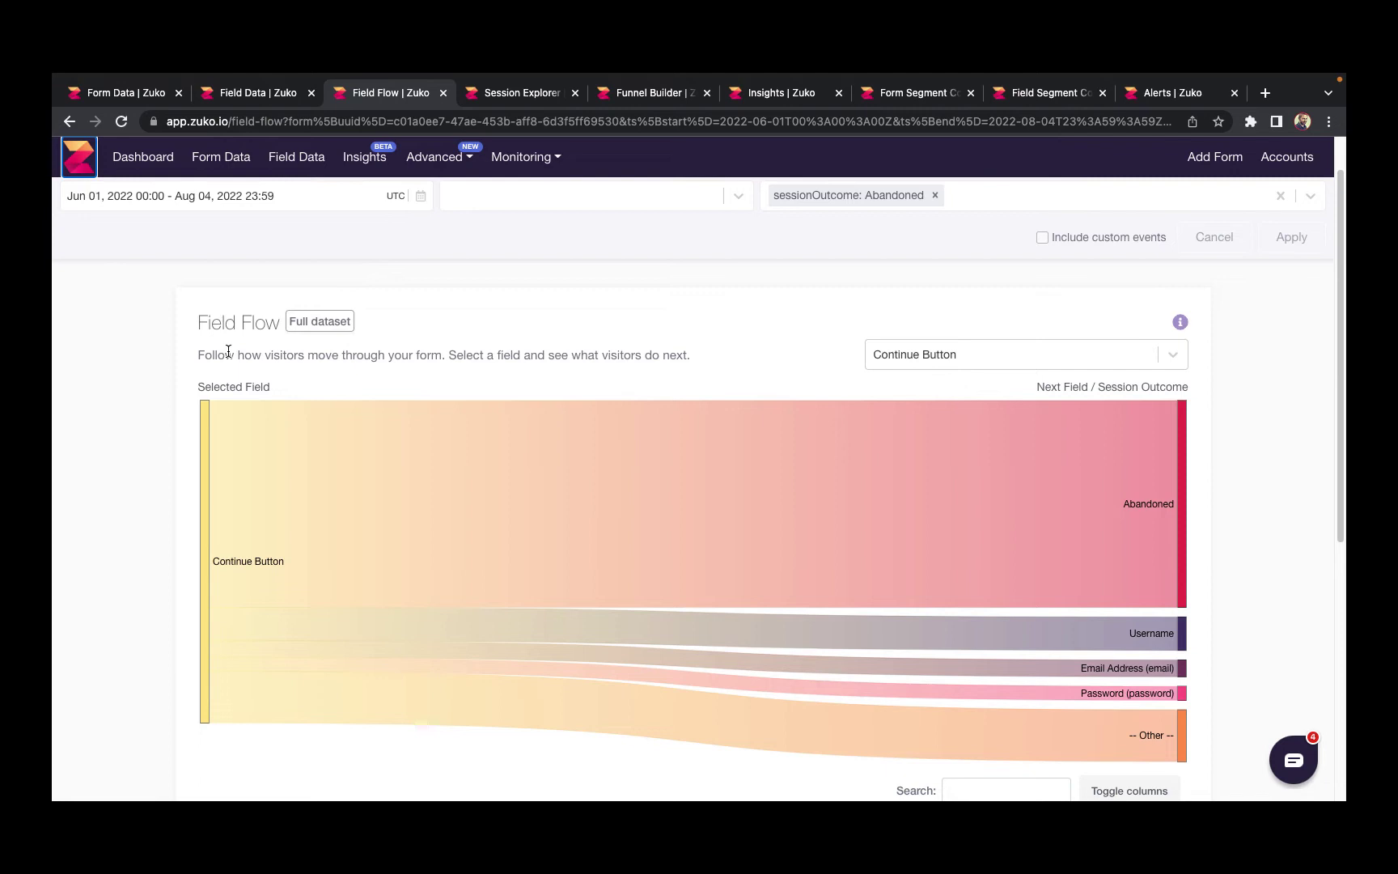
Examine the listed abandoned sessions with at least 10 Continue Button field returns
{"action": "mouse_move", "coordinate": [873, 542]}
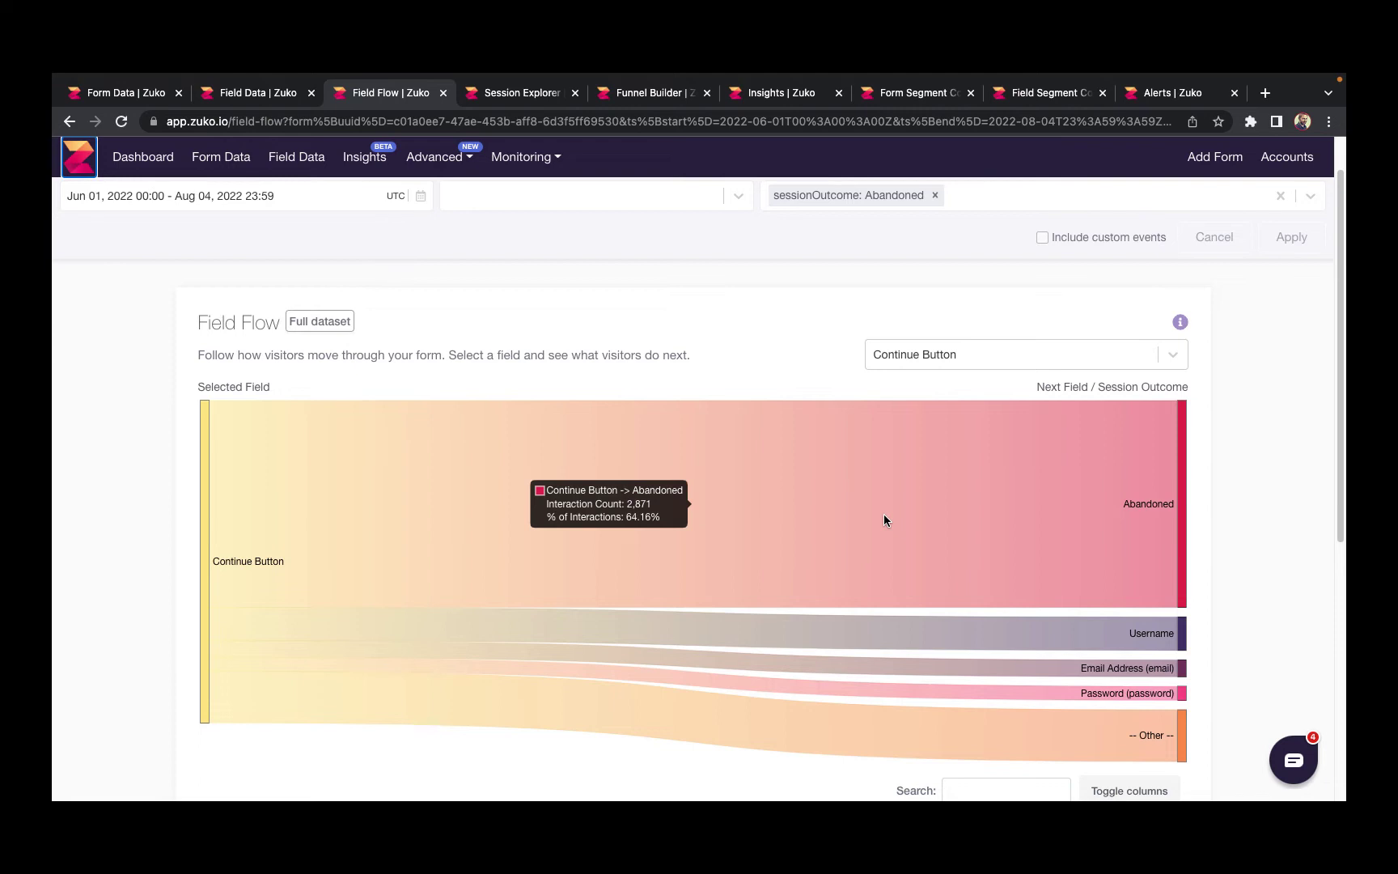
{"action": "mouse_move", "coordinate": [1110, 643]}
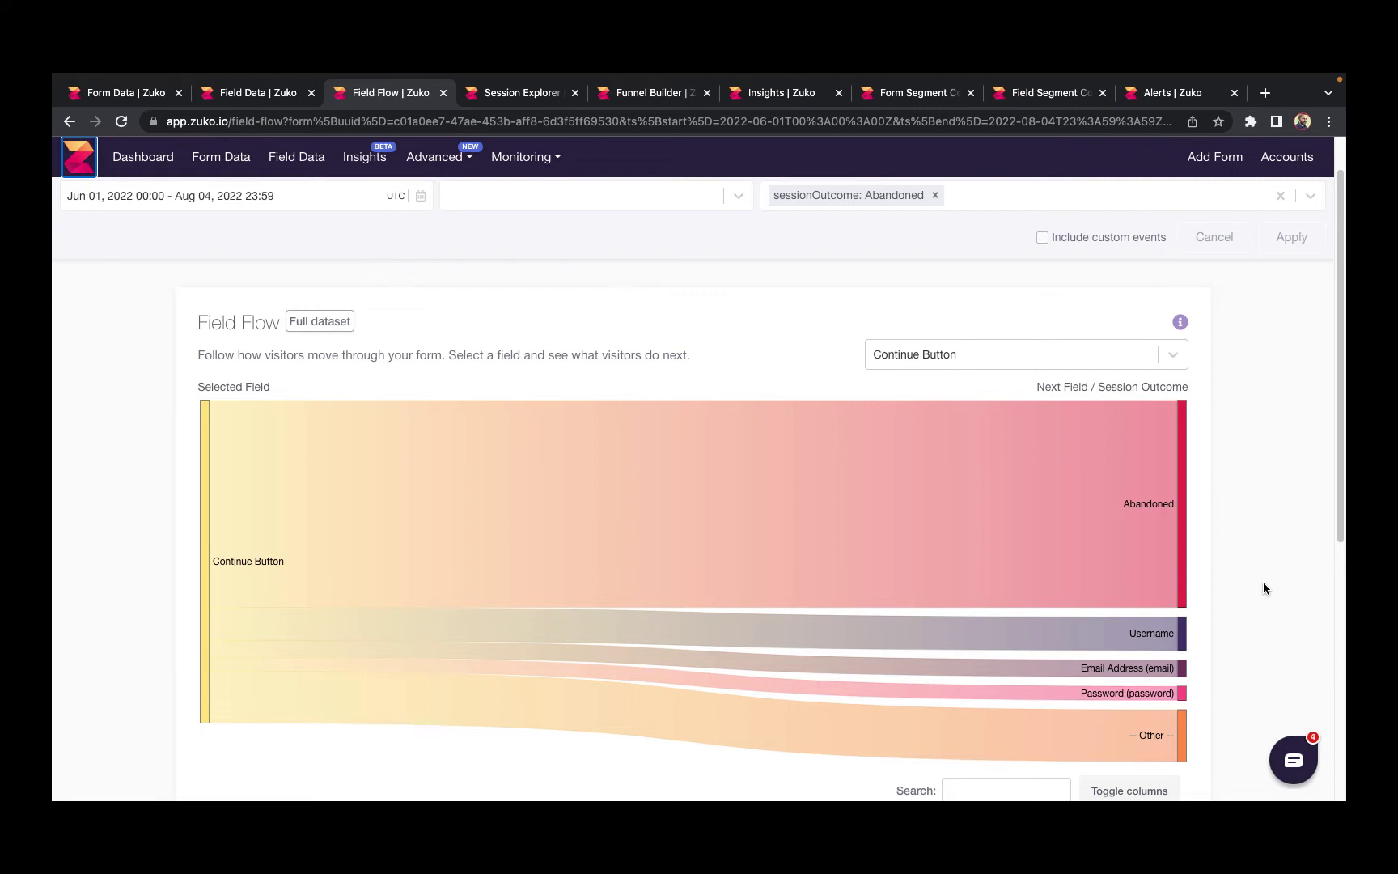
{"action": "mouse_move", "coordinate": [1159, 636]}
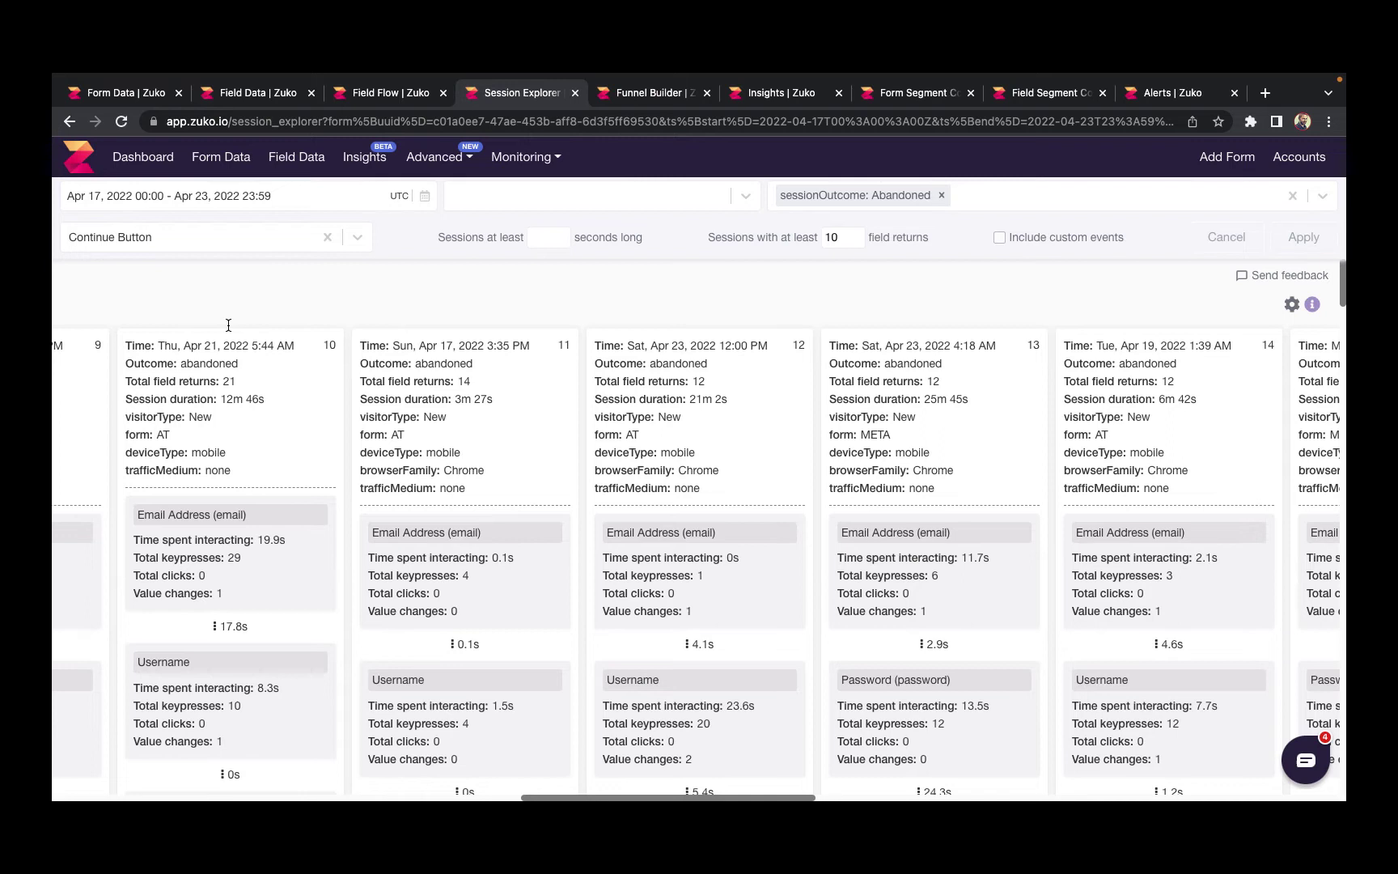
Scroll down through the Session Explorer's session cards
{"action": "scroll", "coordinate": [228, 327], "scroll_direction": "down", "scroll_amount": 2}
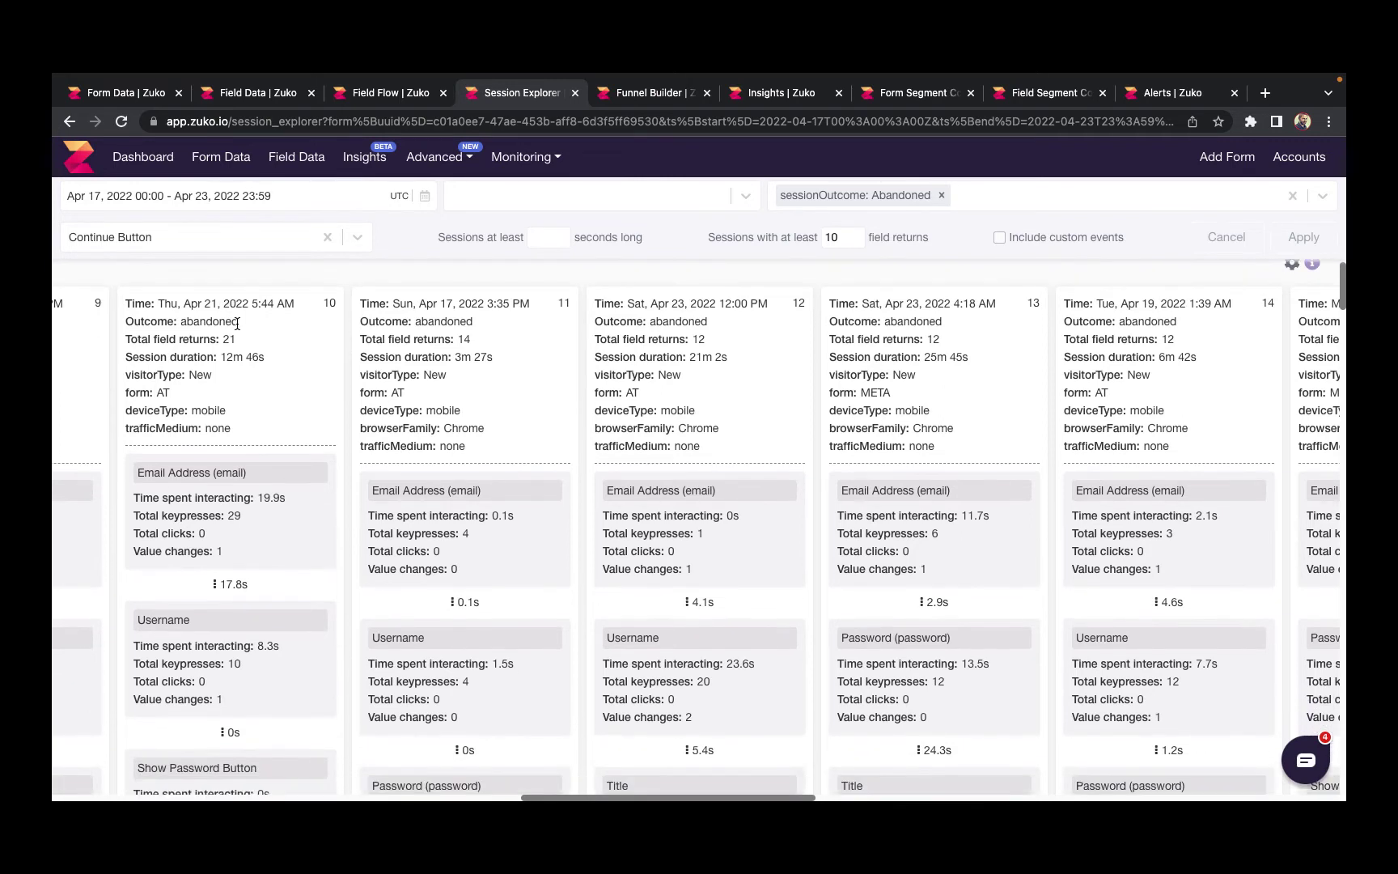
{"action": "scroll", "coordinate": [236, 324], "scroll_direction": "down", "scroll_amount": 2}
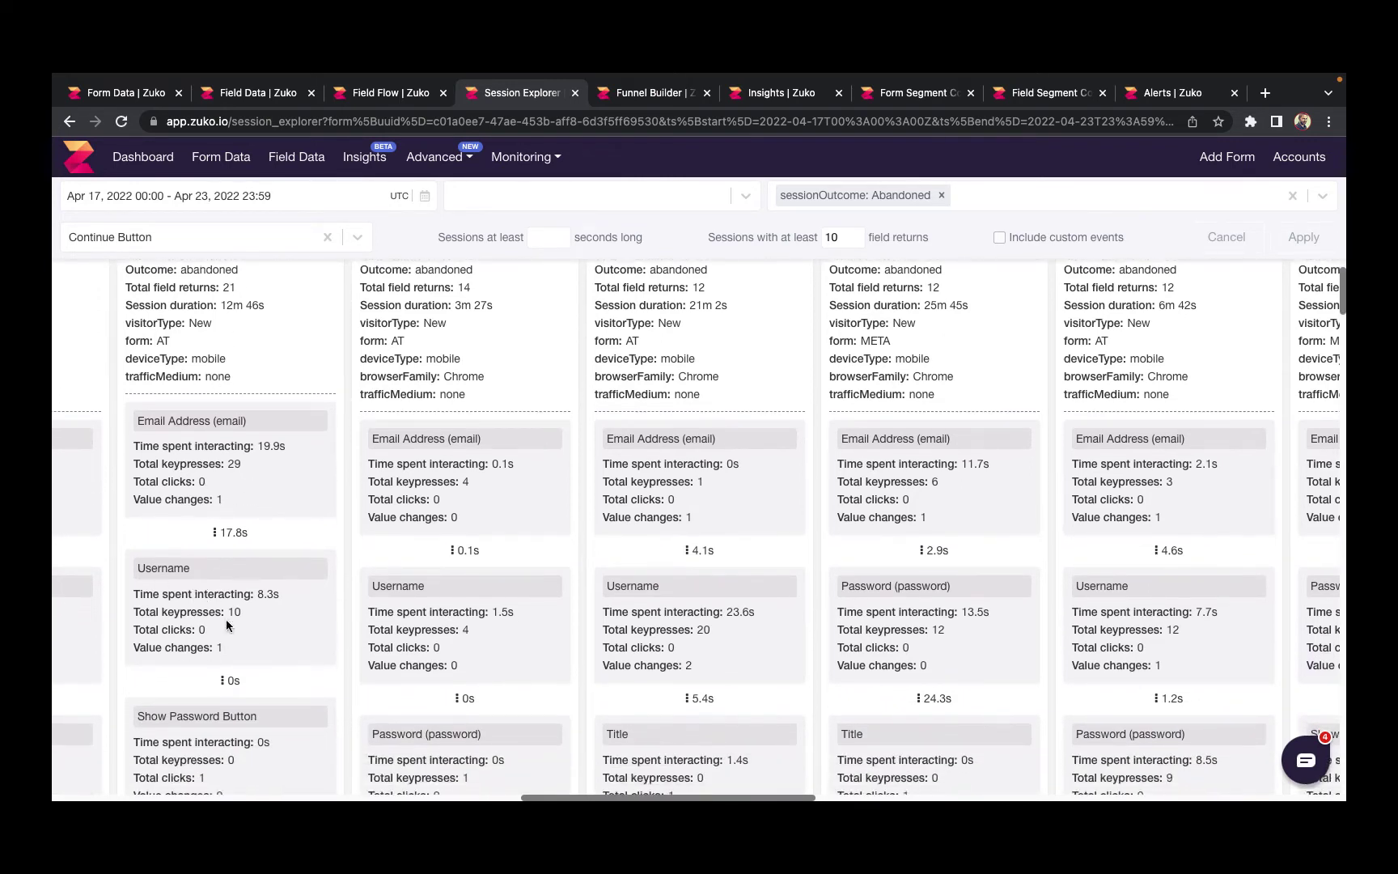
{"action": "scroll", "coordinate": [226, 619], "scroll_direction": "down", "scroll_amount": 15}
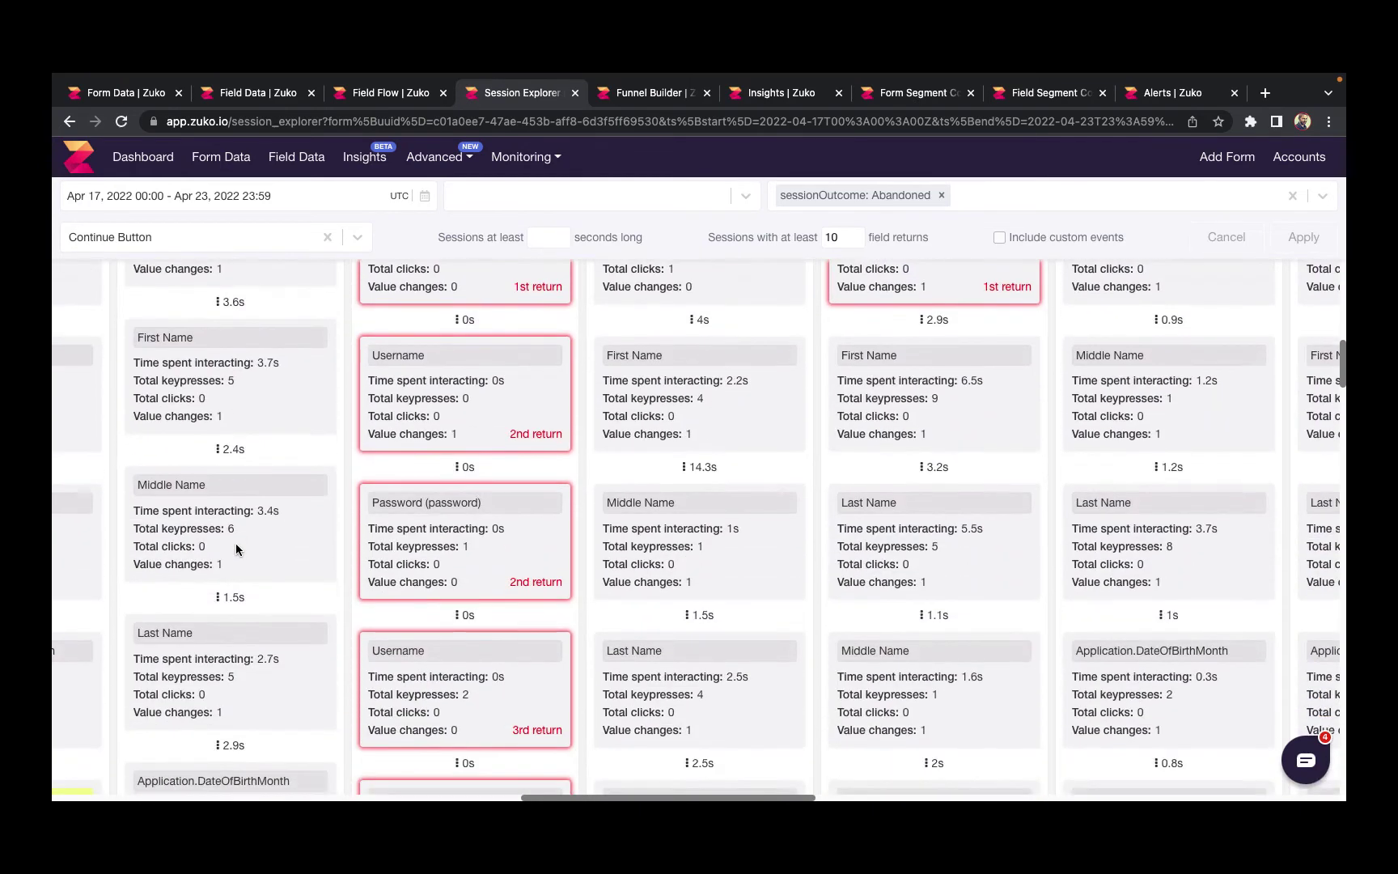
{"action": "scroll", "coordinate": [236, 544], "scroll_direction": "down", "scroll_amount": 12}
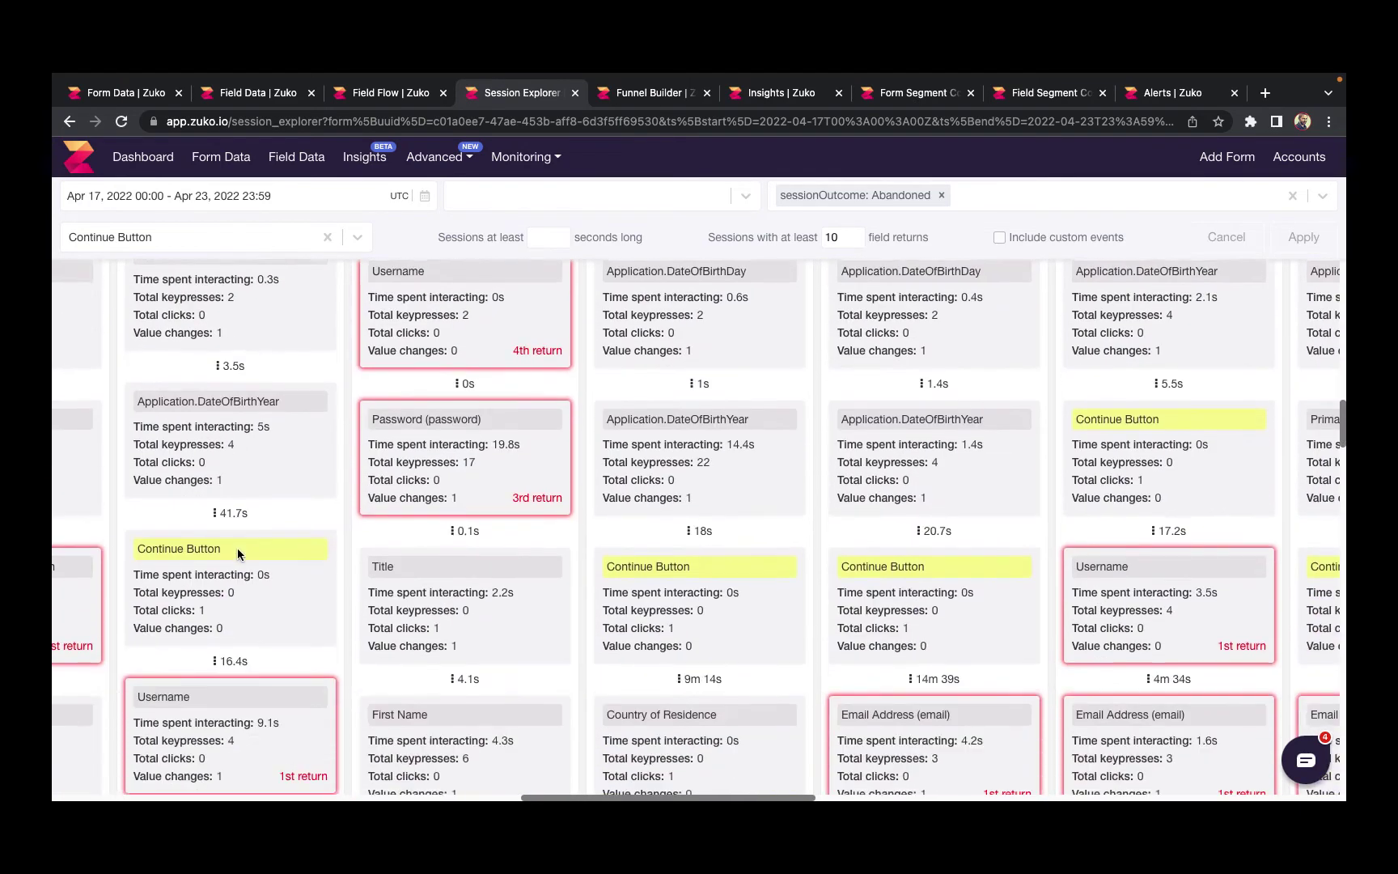
{"action": "scroll", "coordinate": [245, 544], "scroll_direction": "down", "scroll_amount": 1}
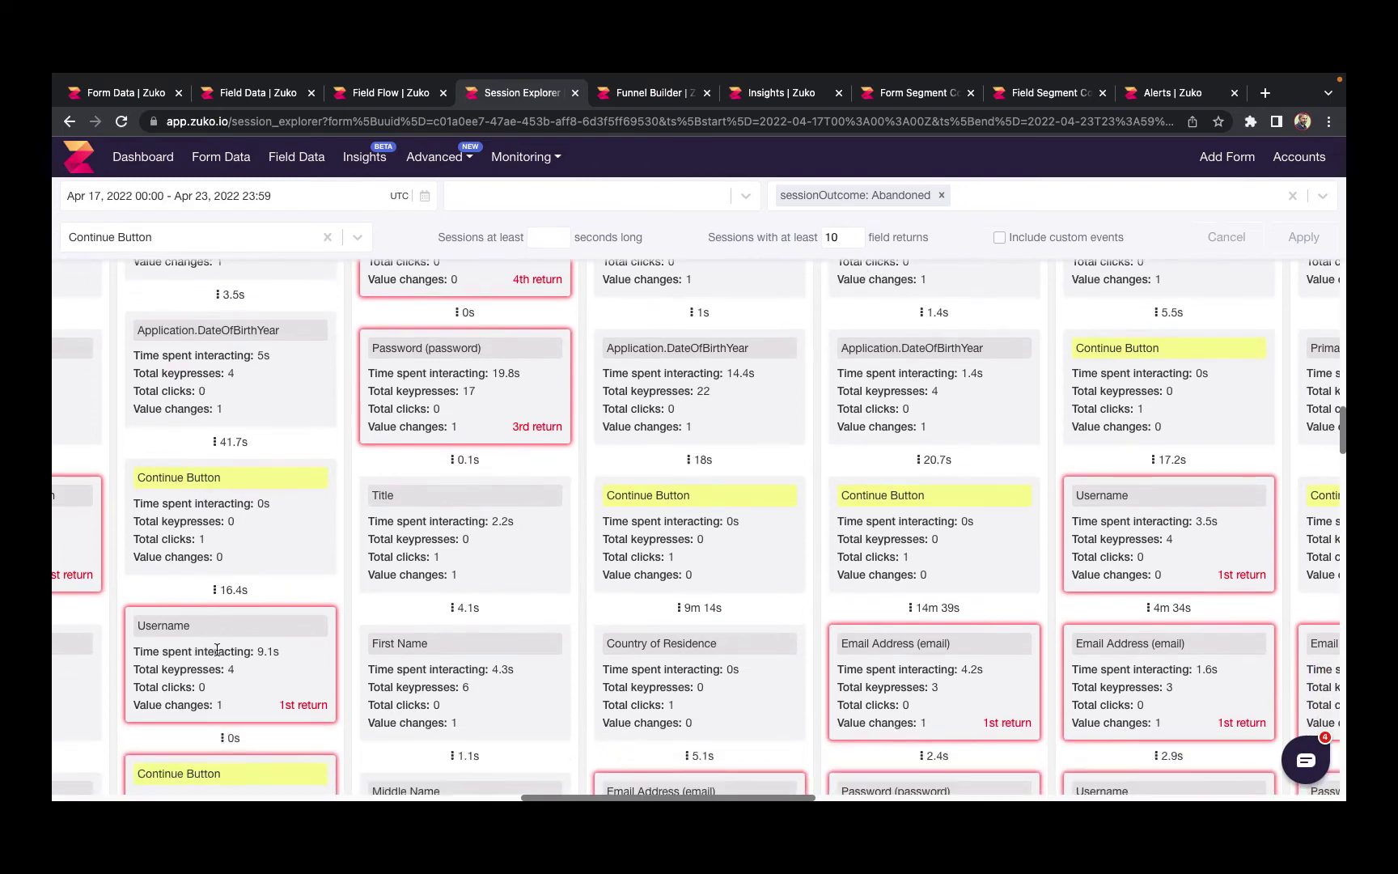
{"action": "scroll", "coordinate": [217, 650], "scroll_direction": "down", "scroll_amount": 8}
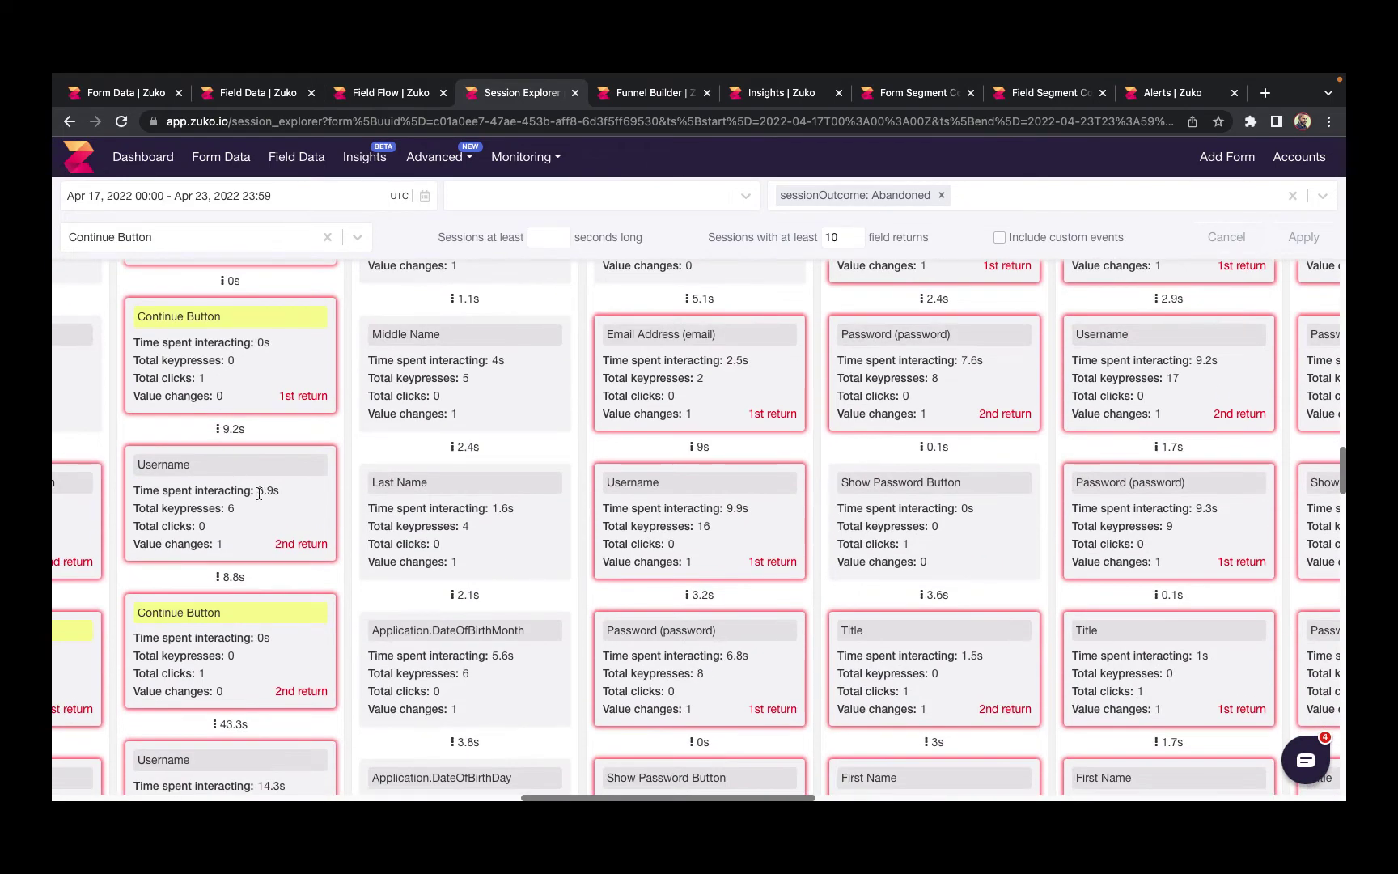
{"action": "scroll", "coordinate": [259, 493], "scroll_direction": "down", "scroll_amount": 5}
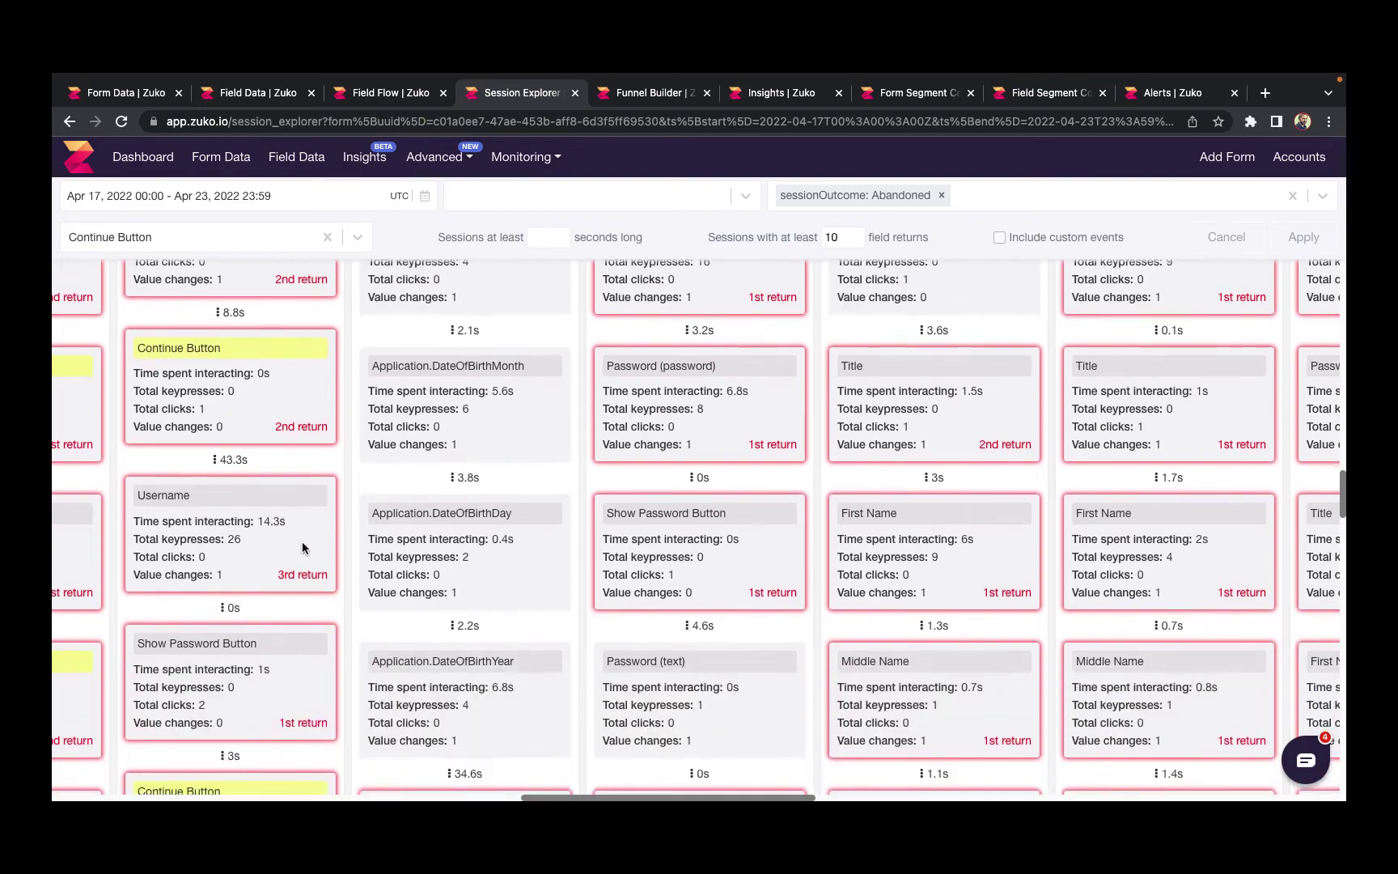
{"action": "scroll", "coordinate": [283, 546], "scroll_direction": "down", "scroll_amount": 5}
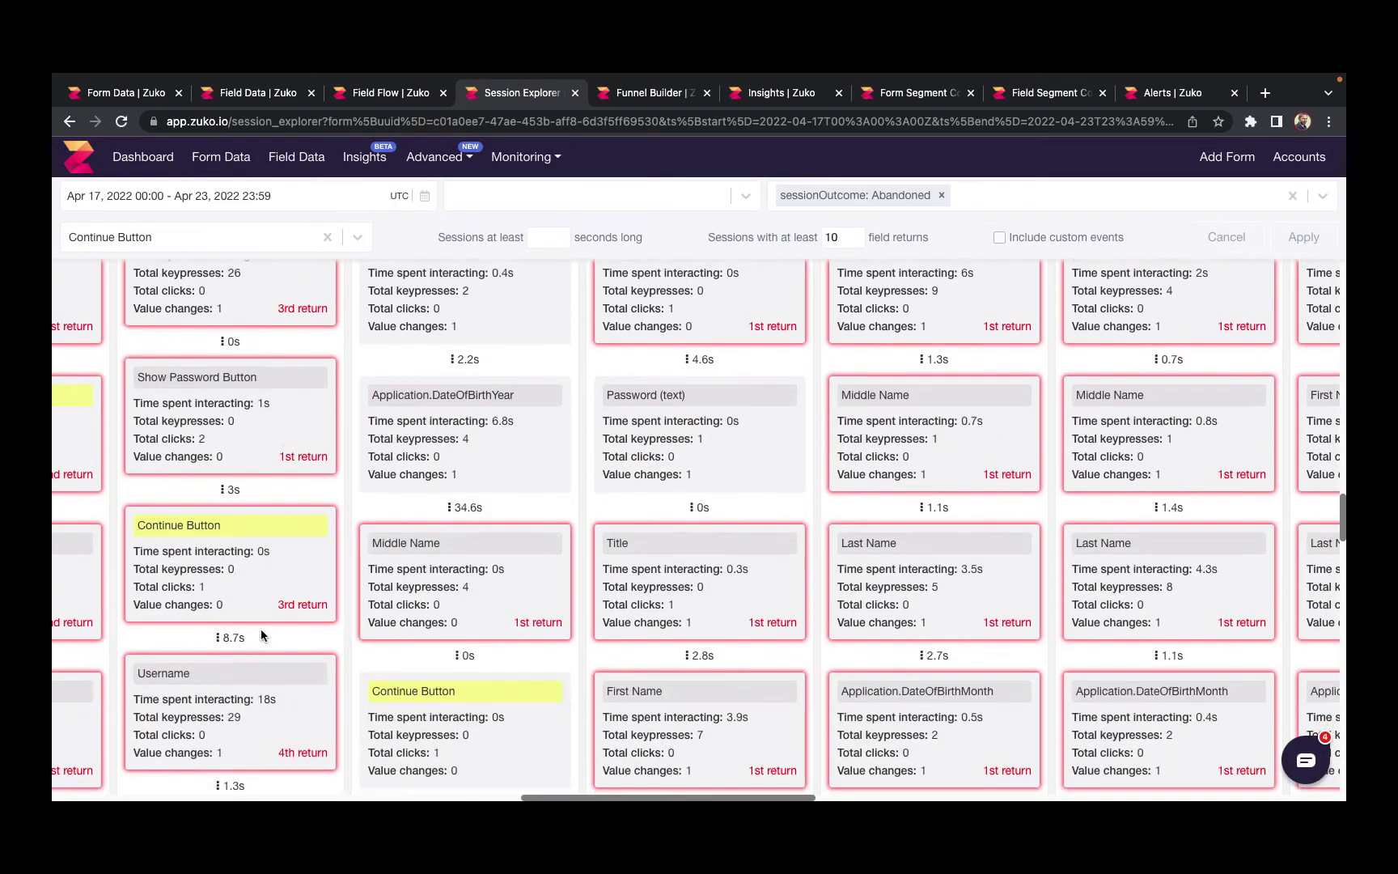
{"action": "scroll", "coordinate": [267, 615], "scroll_direction": "down", "scroll_amount": 12}
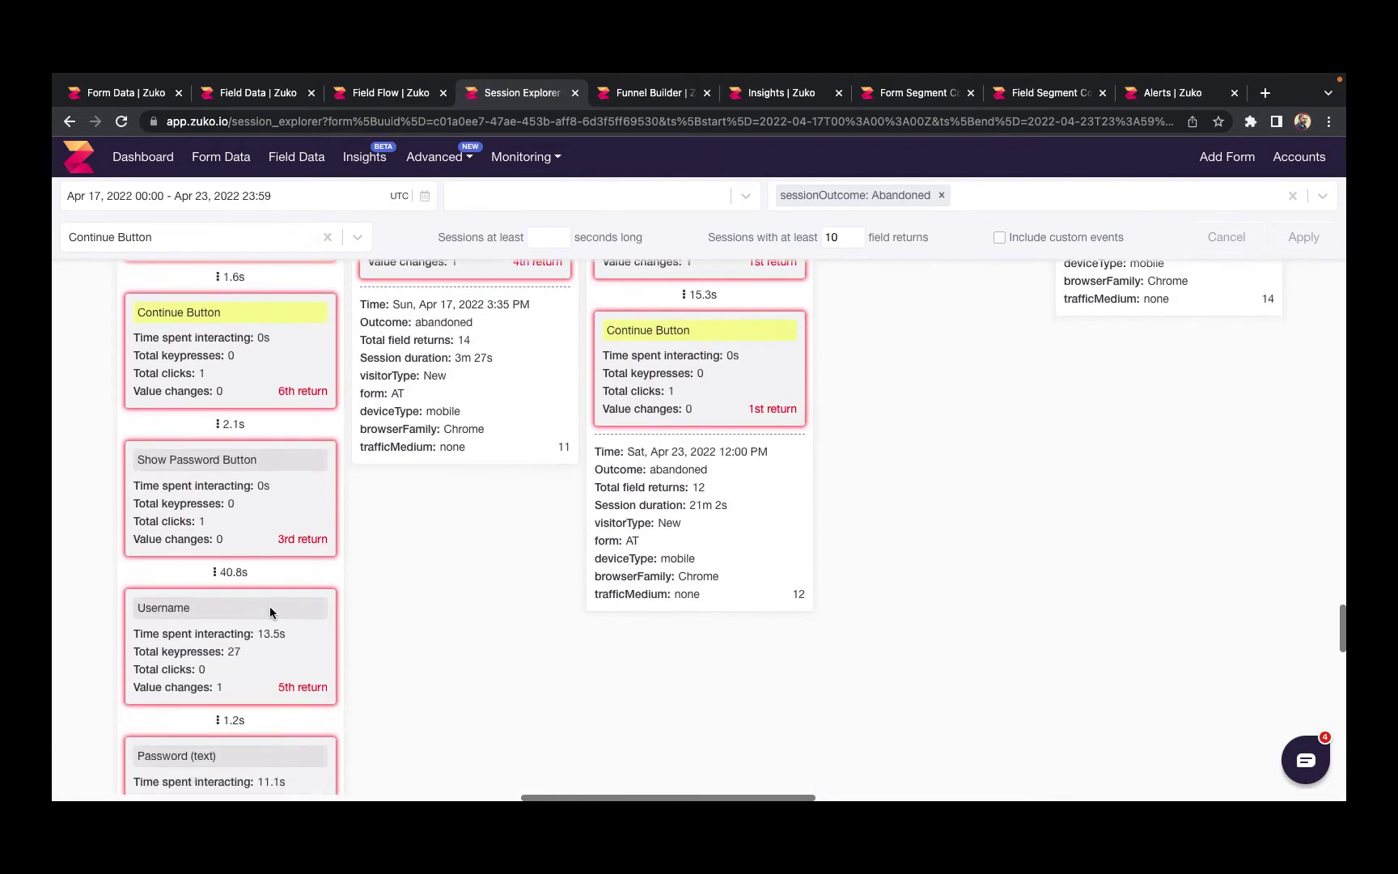
{"action": "scroll", "coordinate": [269, 606], "scroll_direction": "down", "scroll_amount": 10}
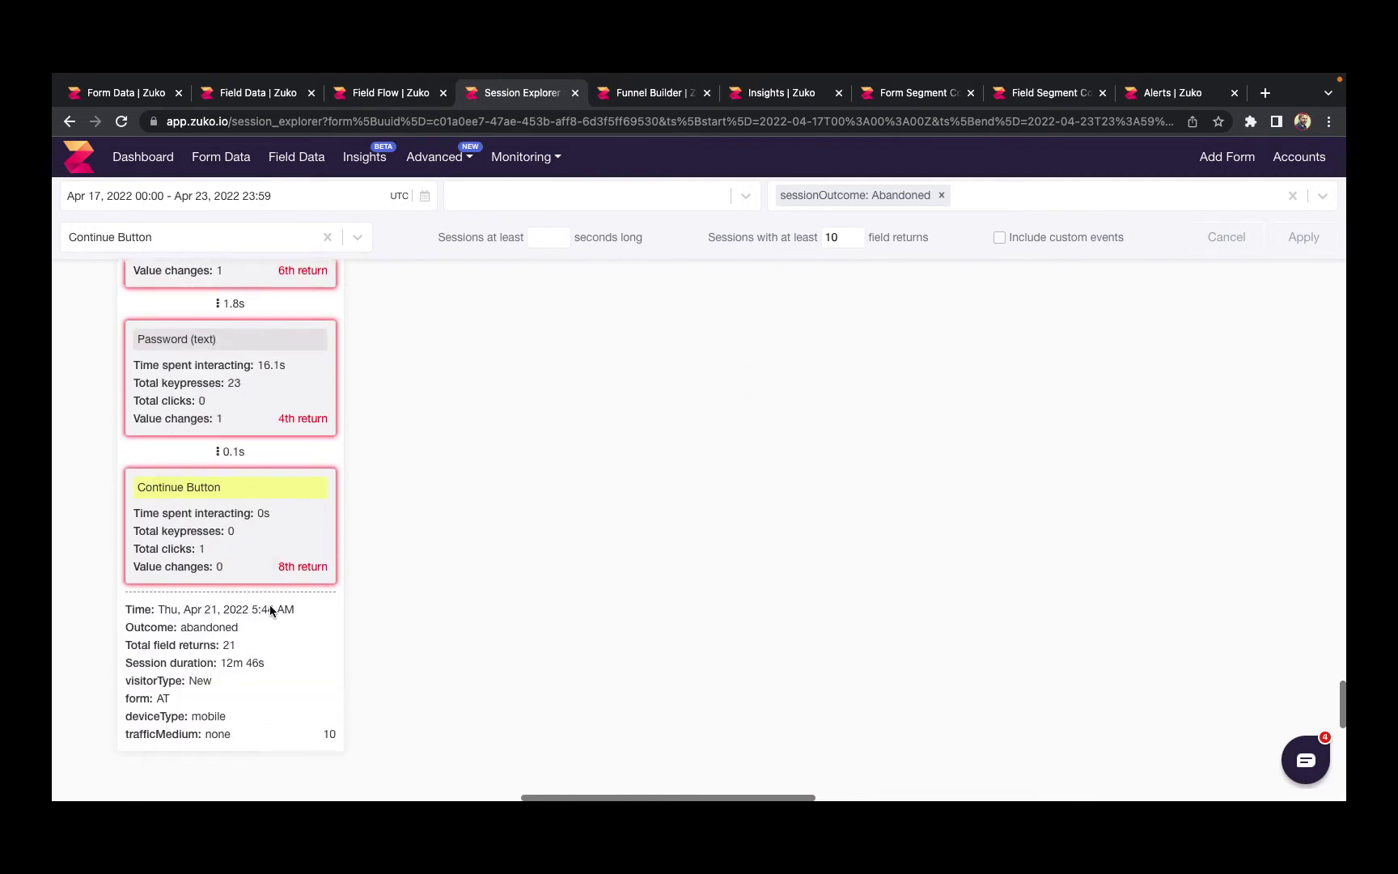
{"action": "scroll", "coordinate": [324, 558], "scroll_direction": "down", "scroll_amount": 2}
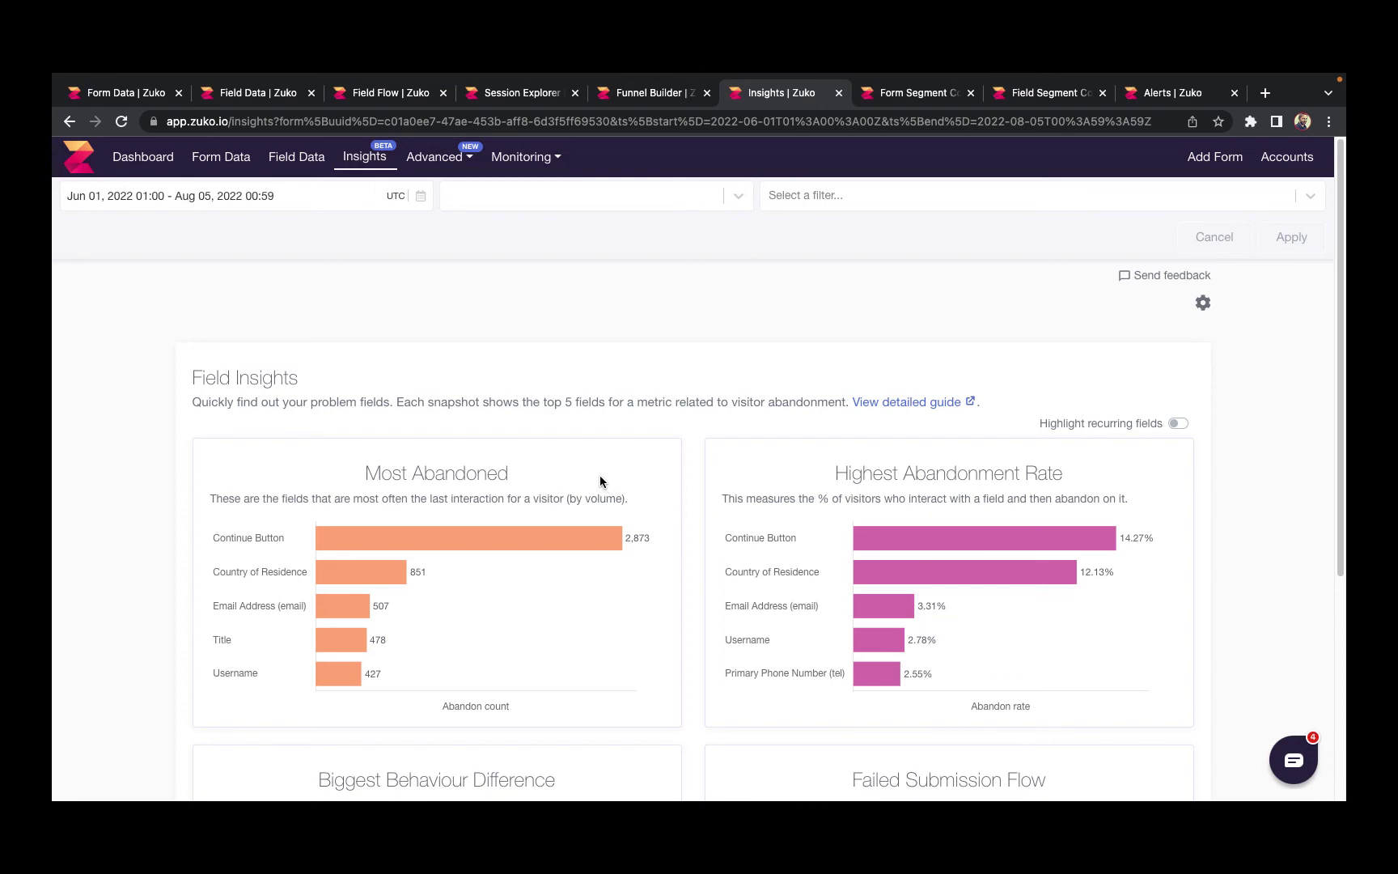
Turn on Highlight recurring fields to mark fields repeated across the insight charts
{"action": "scroll", "coordinate": [599, 478], "scroll_direction": "down", "scroll_amount": 1}
{"action": "scroll", "coordinate": [597, 476], "scroll_direction": "down", "scroll_amount": 3}
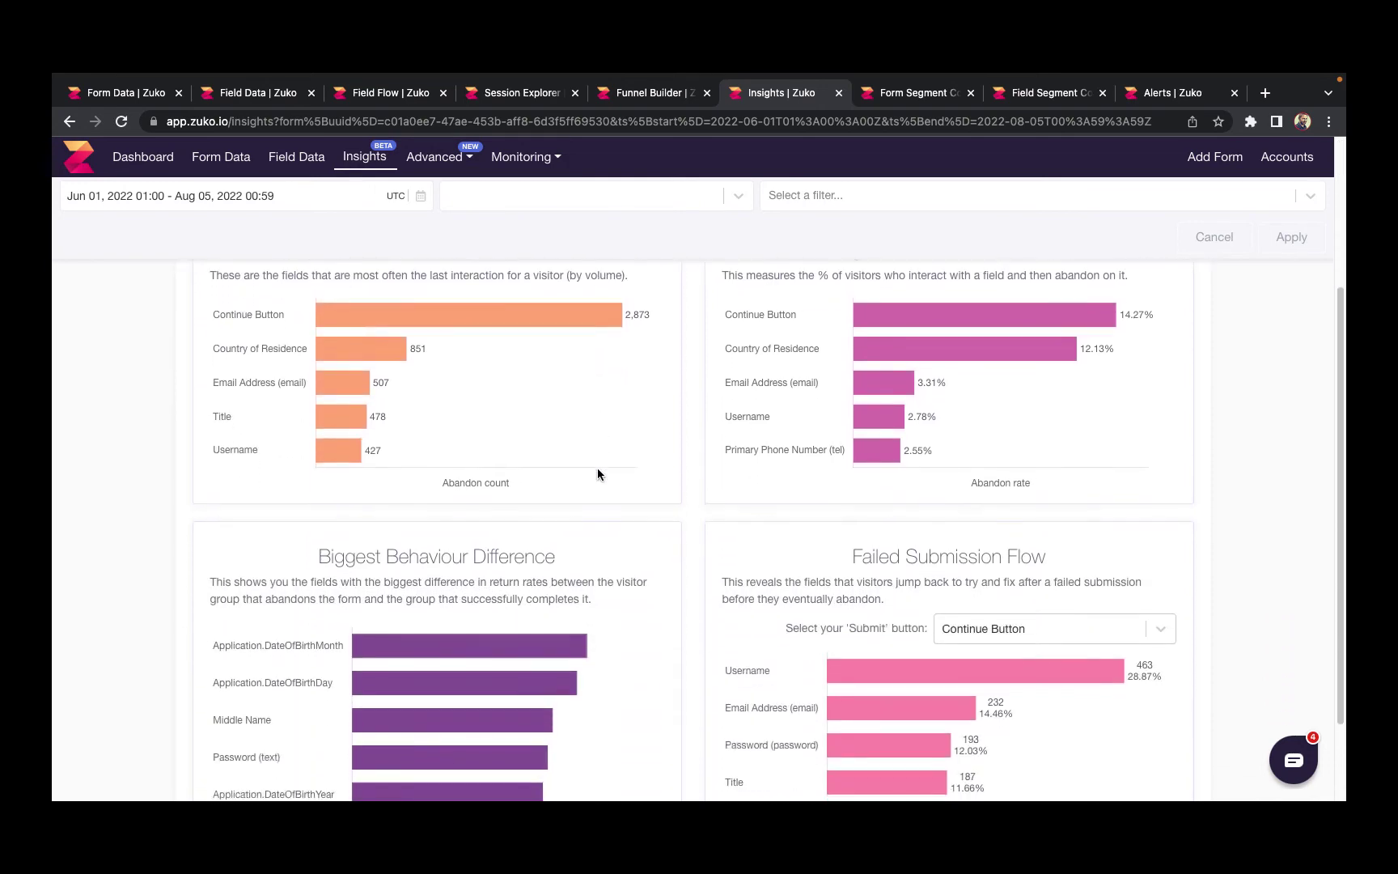
{"action": "scroll", "coordinate": [597, 475], "scroll_direction": "up", "scroll_amount": 4}
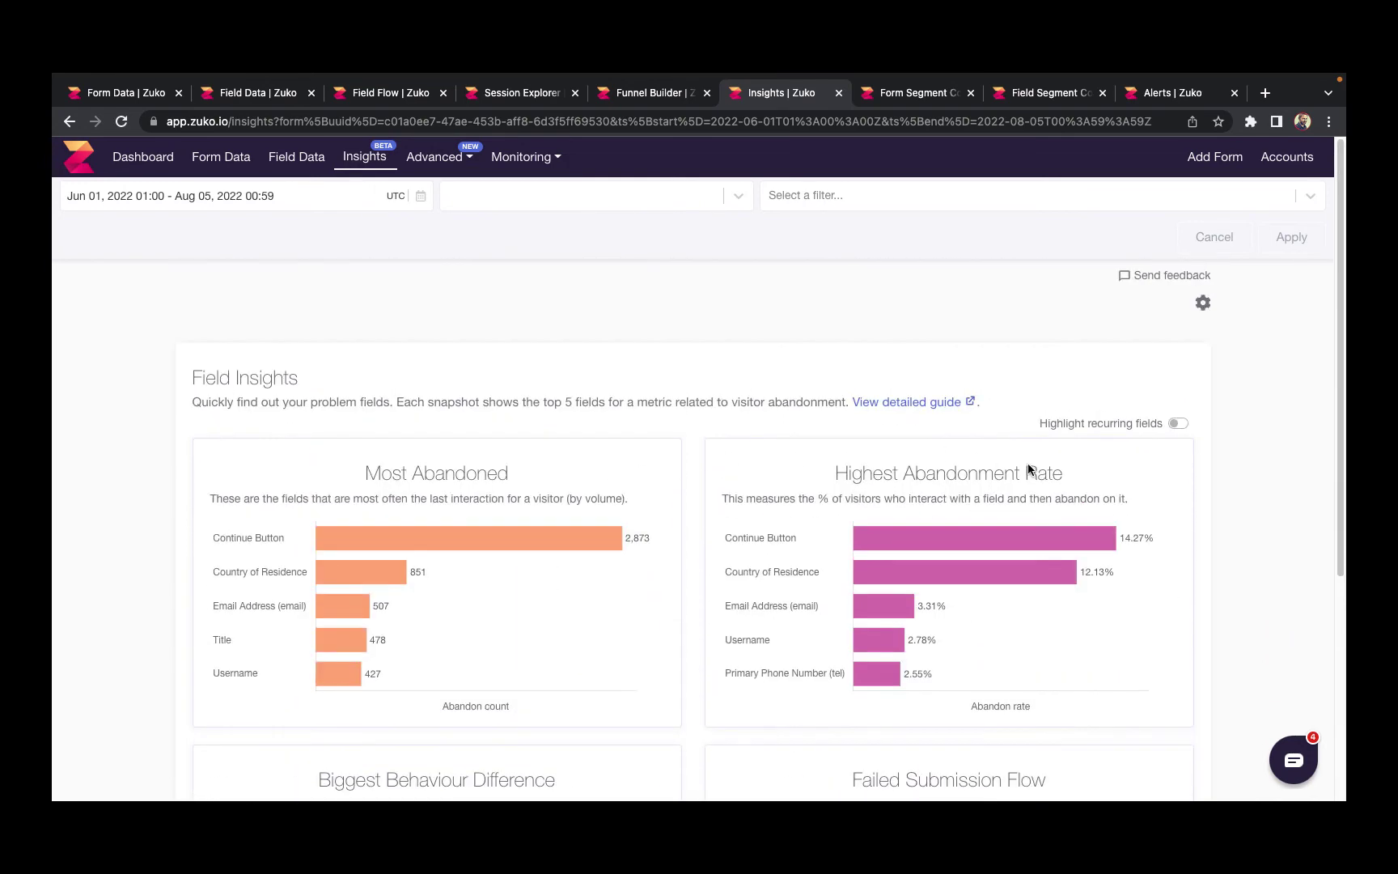
{"action": "left_click", "coordinate": [1183, 424]}
{"action": "scroll", "coordinate": [890, 449], "scroll_direction": "down", "scroll_amount": 4}
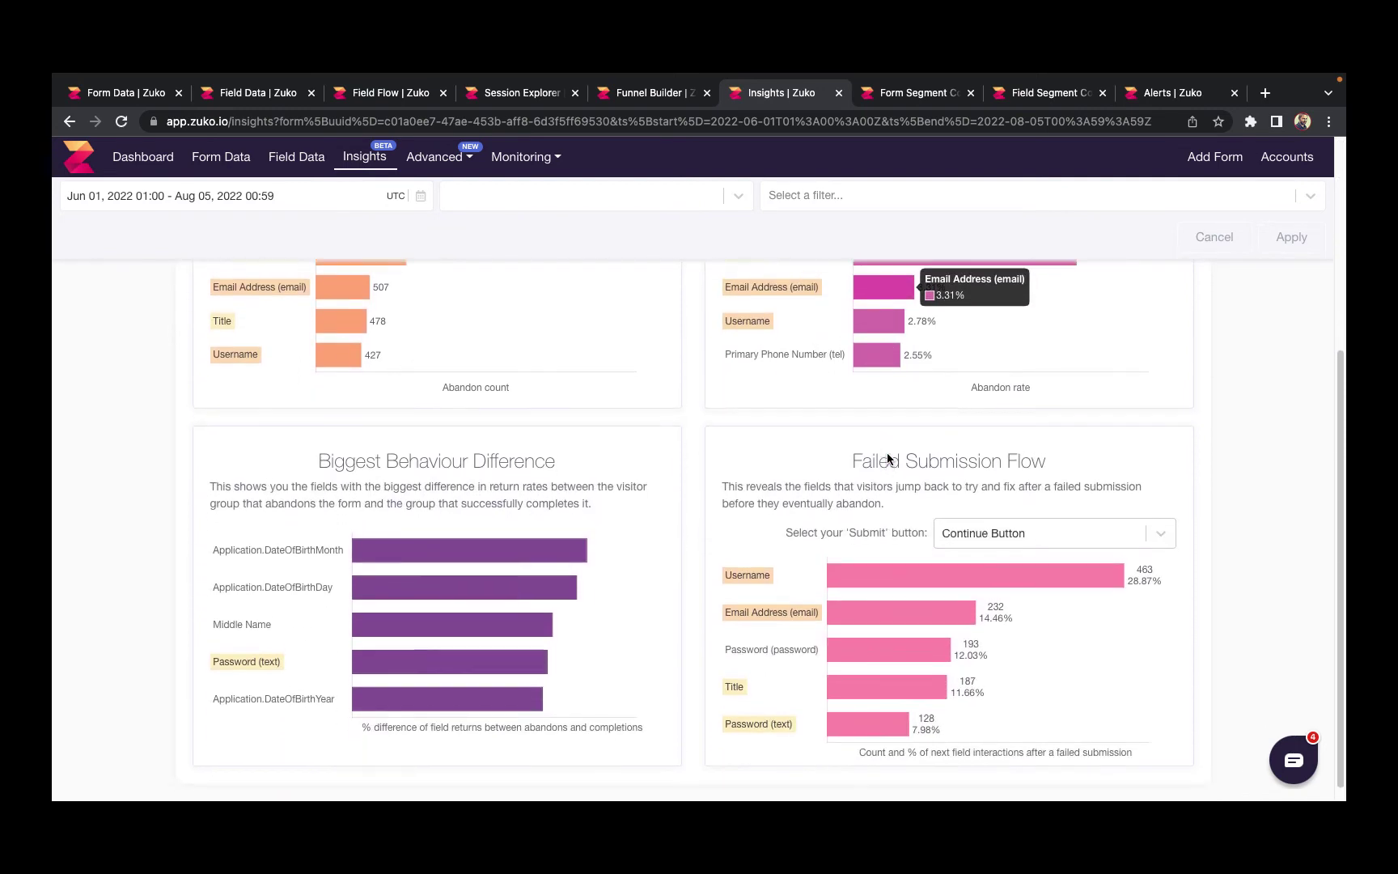
{"action": "scroll", "coordinate": [887, 459], "scroll_direction": "up", "scroll_amount": 2}
{"action": "scroll", "coordinate": [887, 459], "scroll_direction": "up", "scroll_amount": 1}
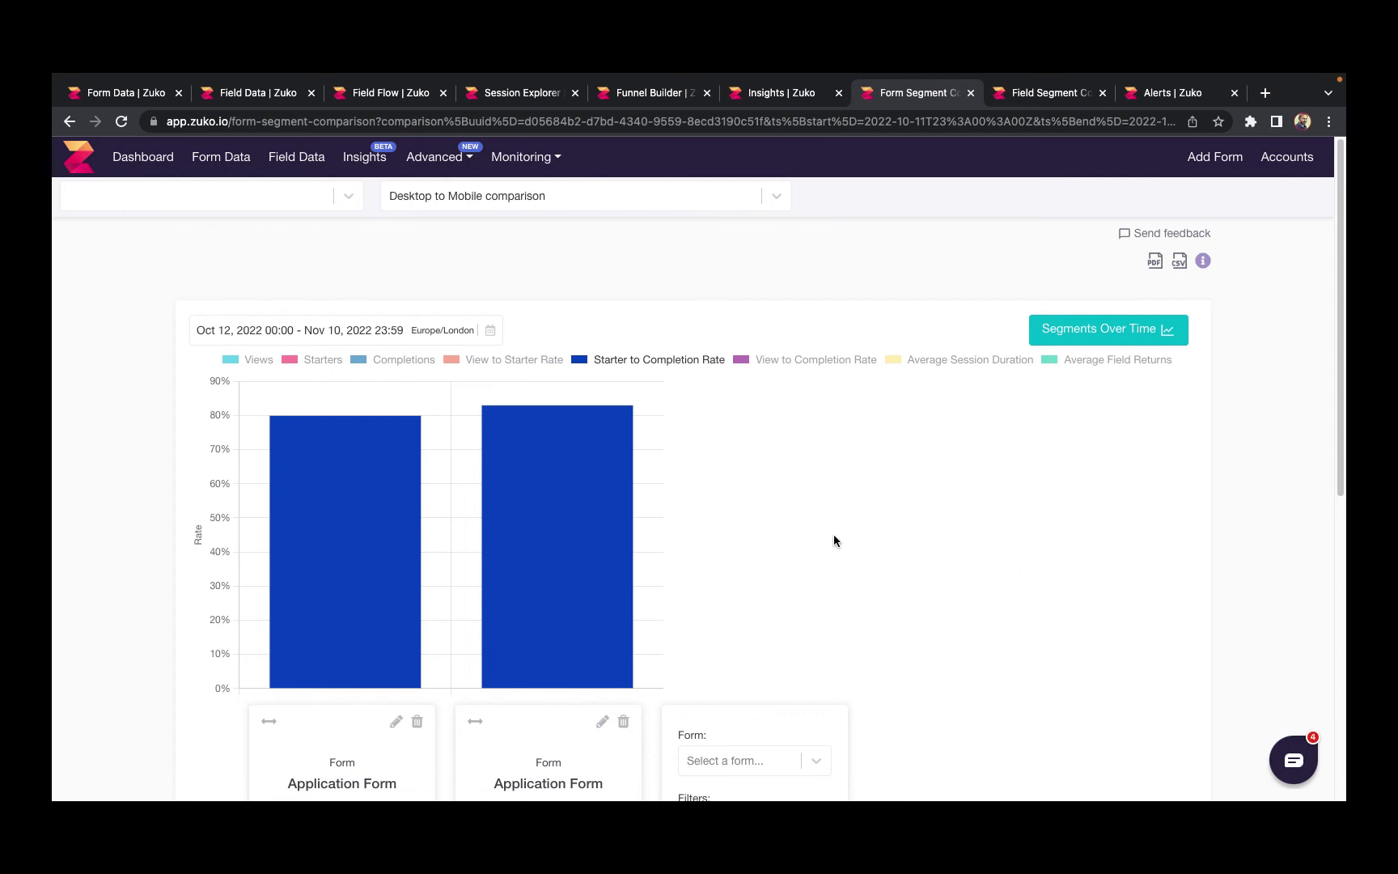
{"action": "scroll", "coordinate": [696, 538], "scroll_direction": "down", "scroll_amount": 3}
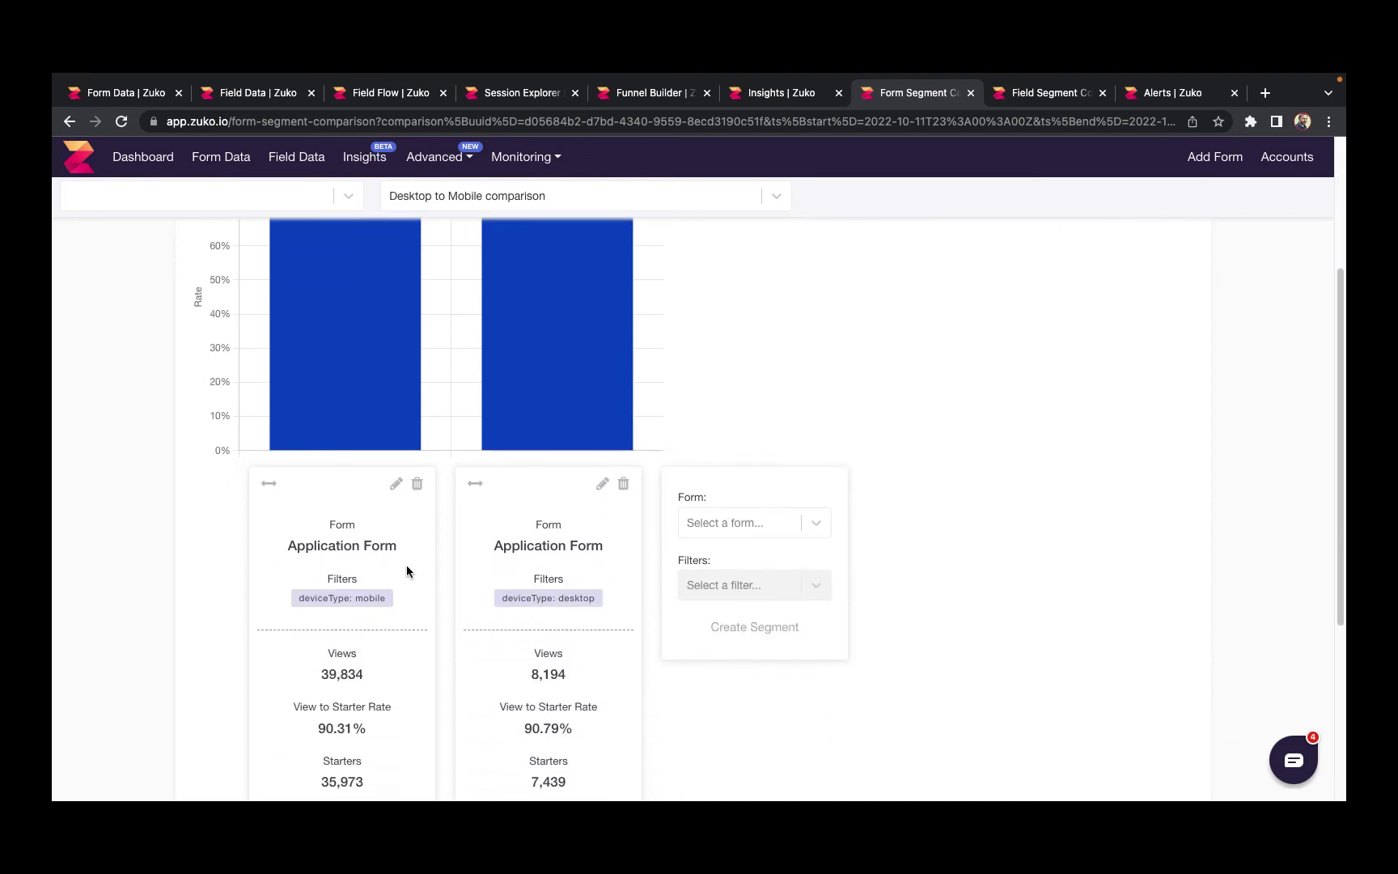
{"action": "scroll", "coordinate": [712, 696], "scroll_direction": "down", "scroll_amount": 4}
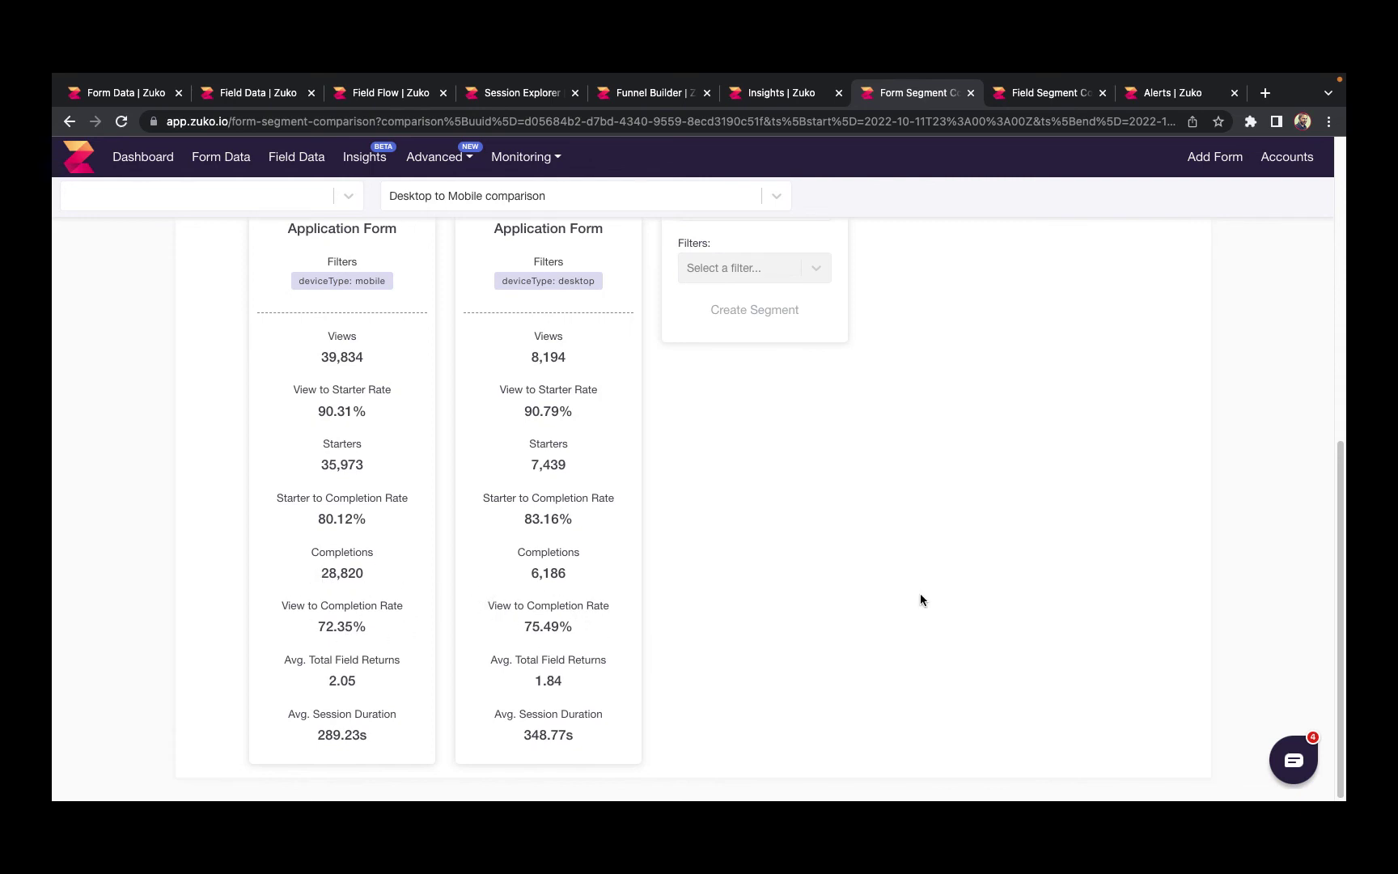
{"action": "scroll", "coordinate": [935, 601], "scroll_direction": "up", "scroll_amount": 4}
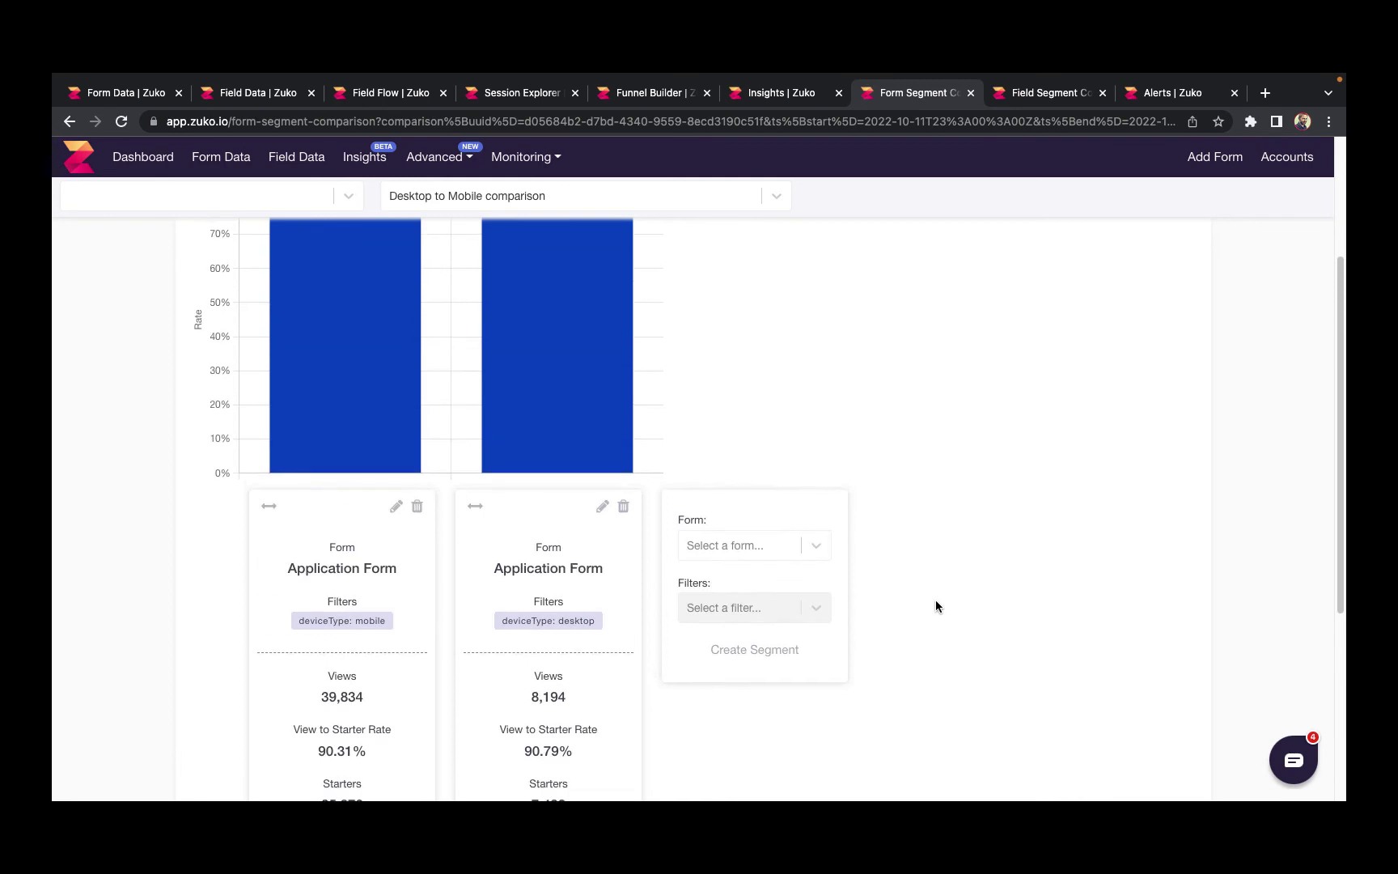
{"action": "scroll", "coordinate": [935, 599], "scroll_direction": "up", "scroll_amount": 3}
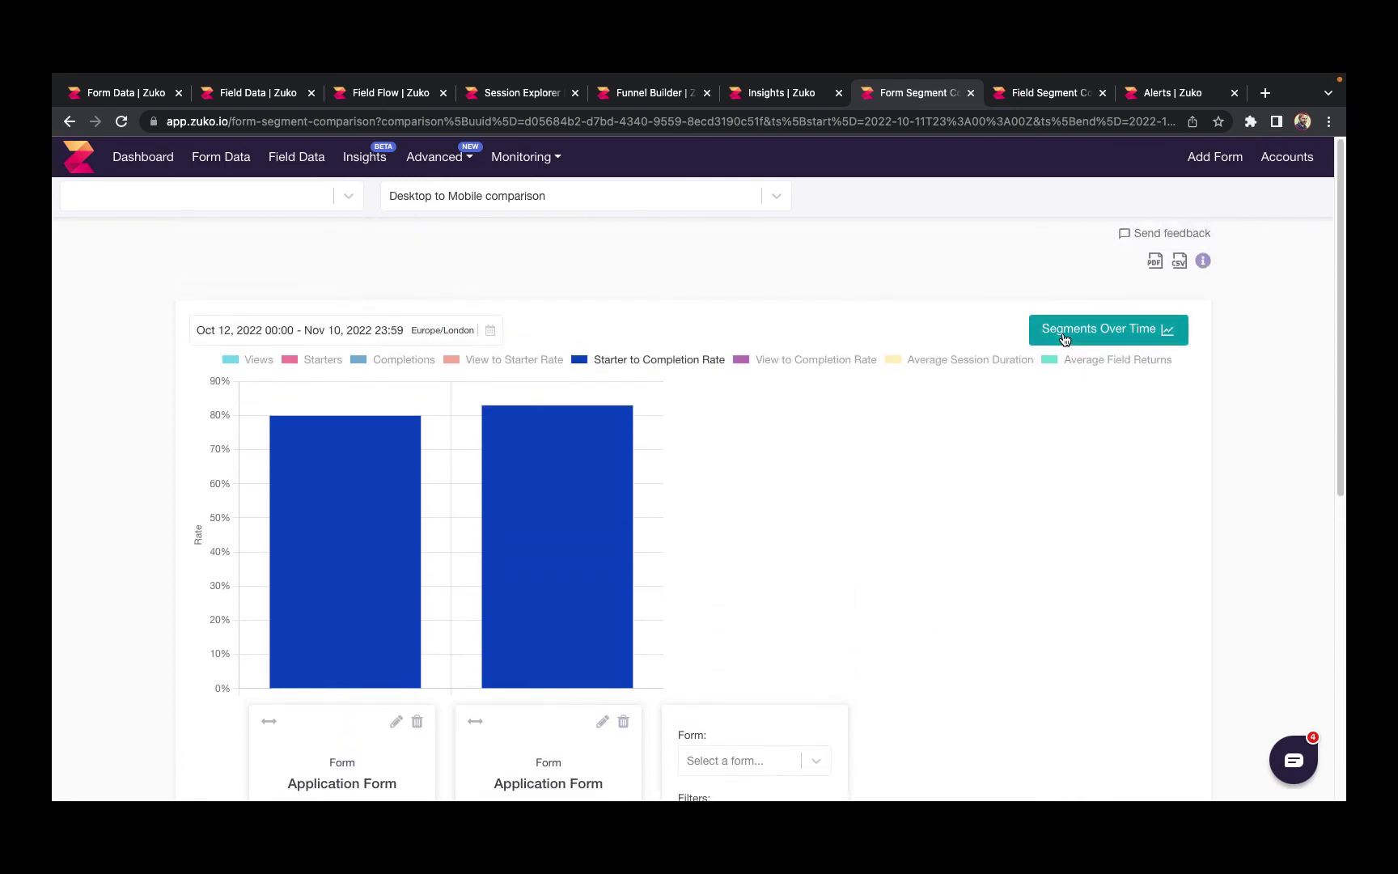
Show the Segments Over Time line chart of segment completion rates
{"action": "left_click", "coordinate": [1064, 339]}
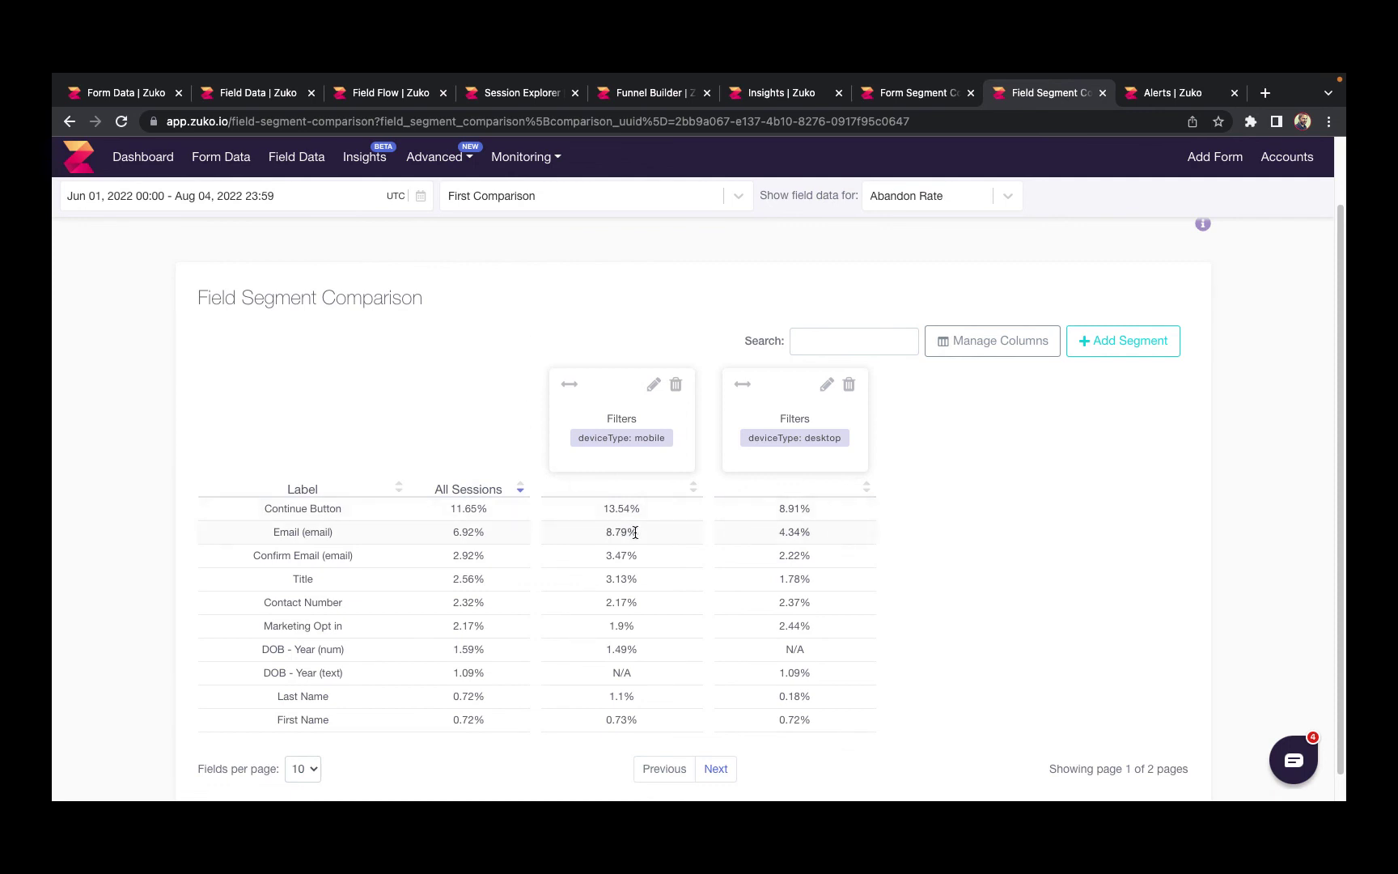
{"action": "left_click_drag", "start_coordinate": [635, 532], "coordinate": [326, 534]}
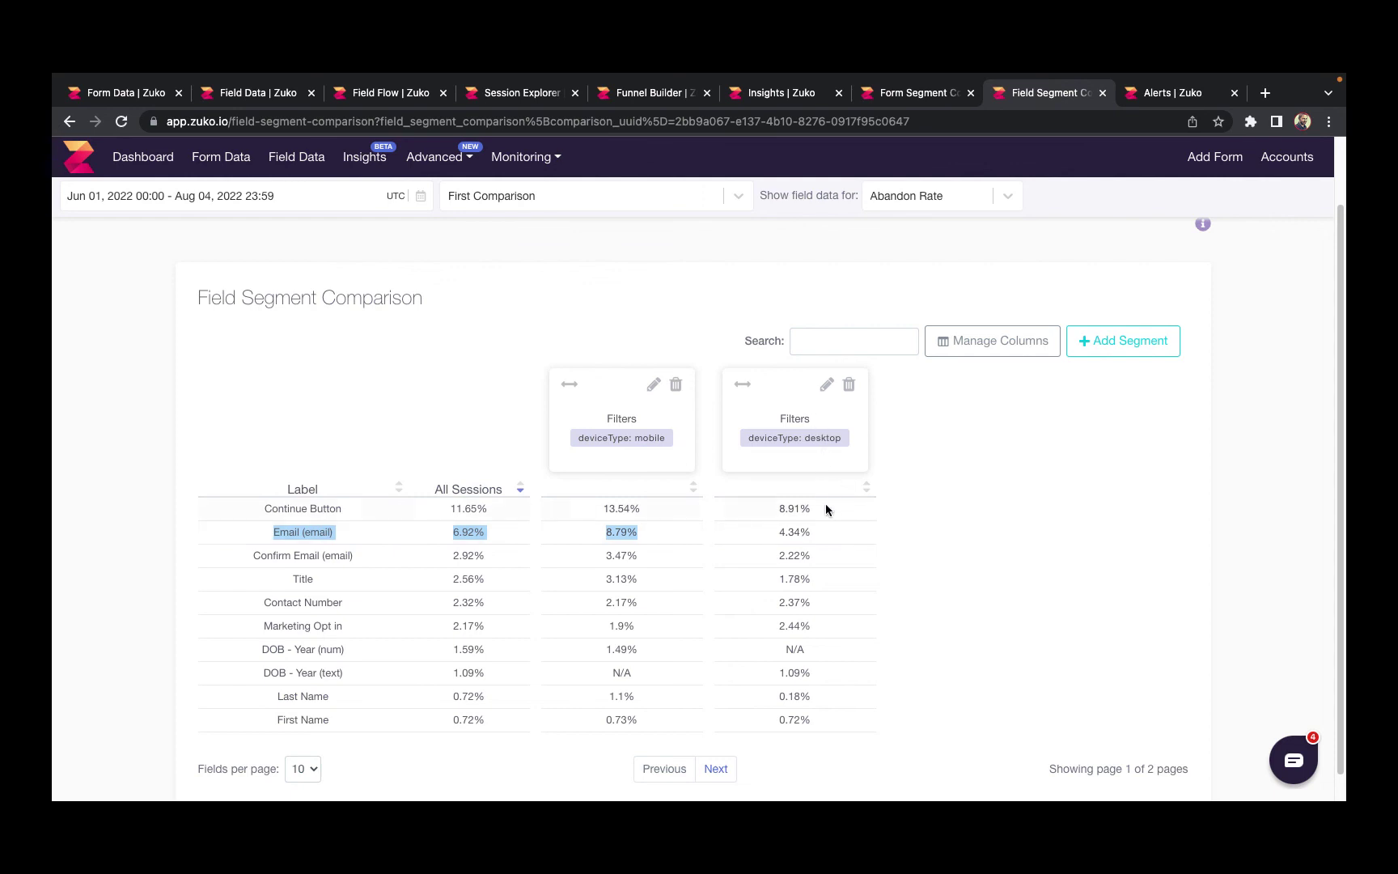
{"action": "left_click", "coordinate": [928, 531]}
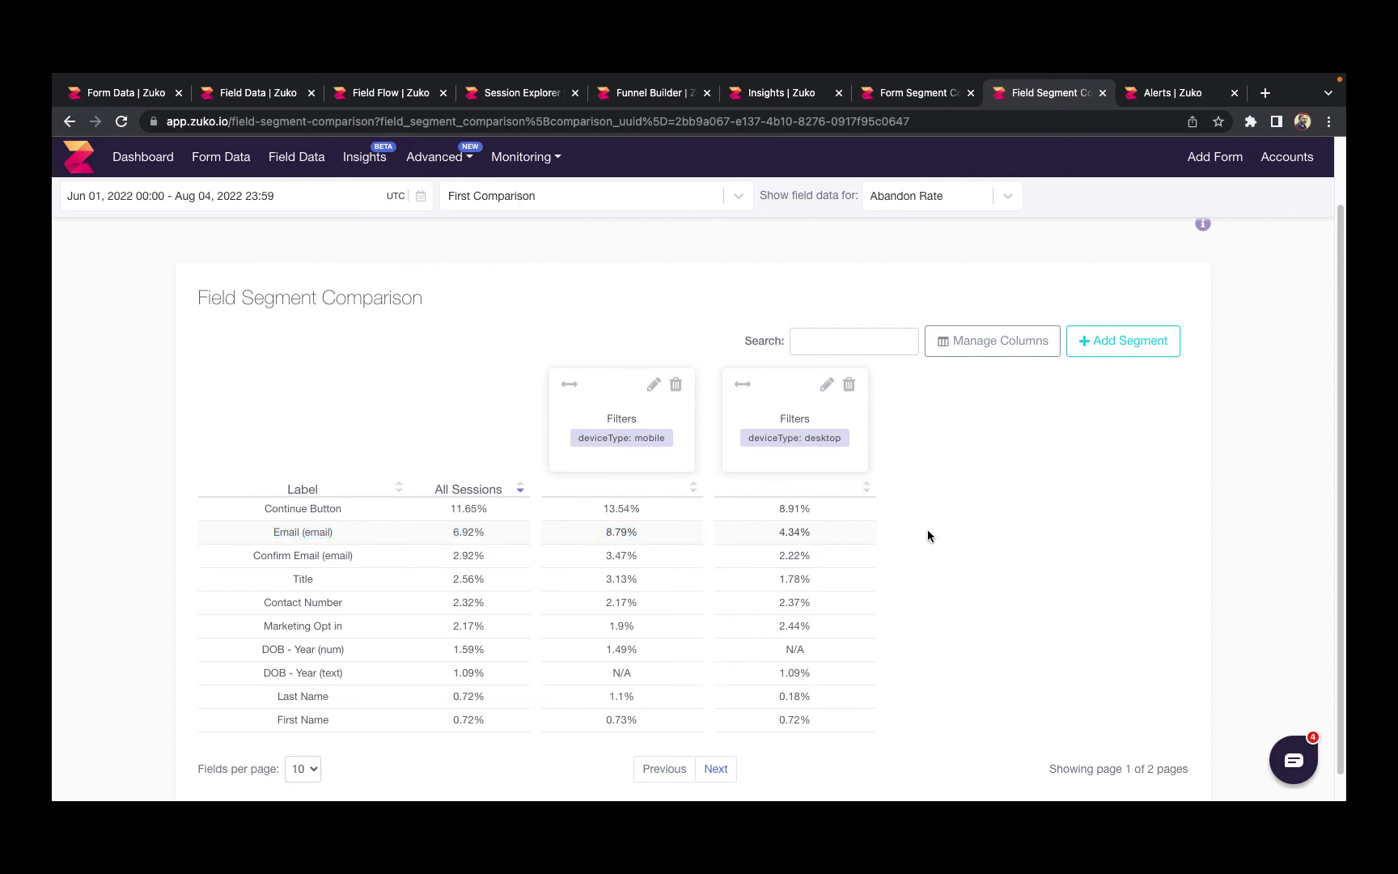